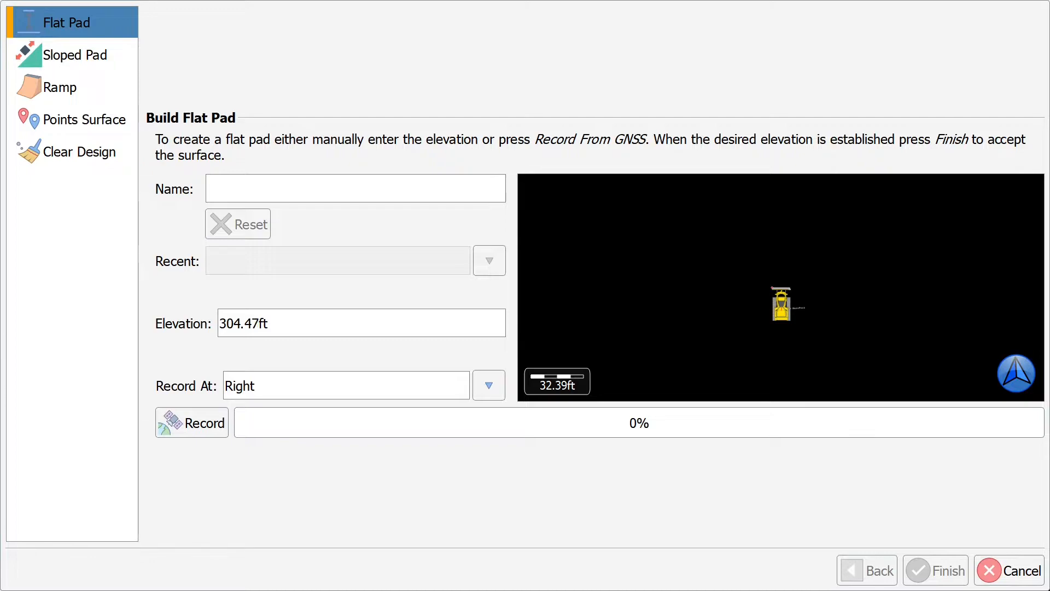
# Step: Remove the sloped pad from the design, then reopen the Field Design wizard
pyautogui.click(91, 158)
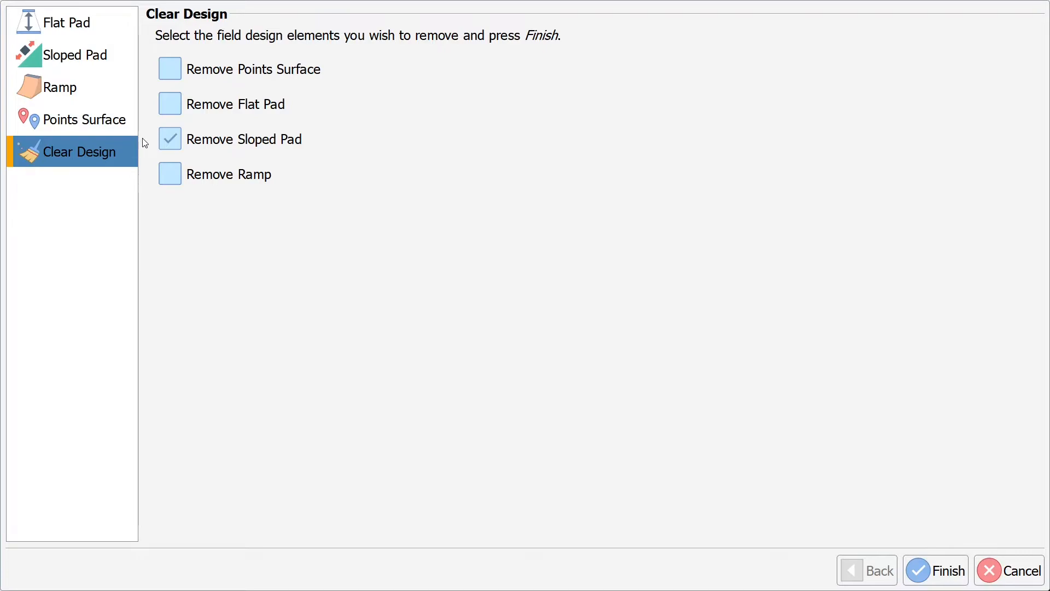
pyautogui.click(935, 570)
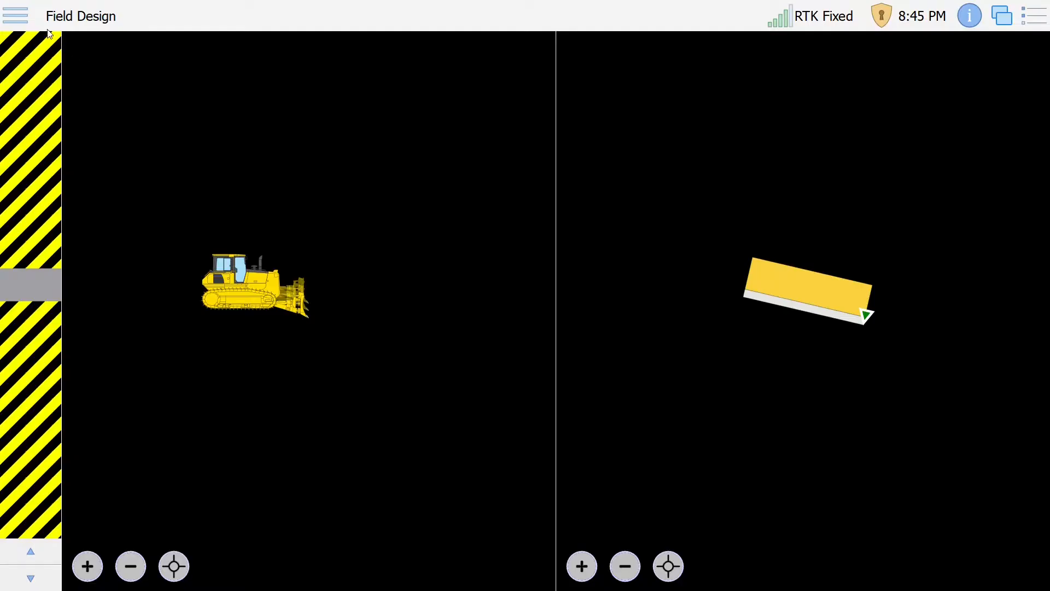
pyautogui.click(17, 16)
pyautogui.click(180, 260)
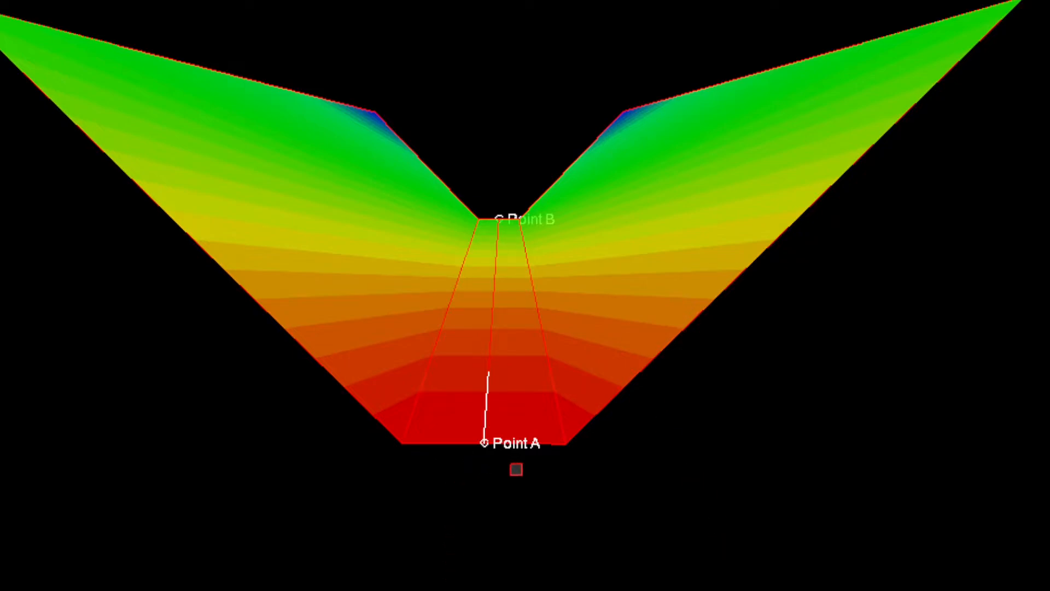
# Step: Orbit the 3D ramp view, then start building a new ramp and select its name field
pyautogui.moveTo(474, 468); pyautogui.dragTo(499, 473)
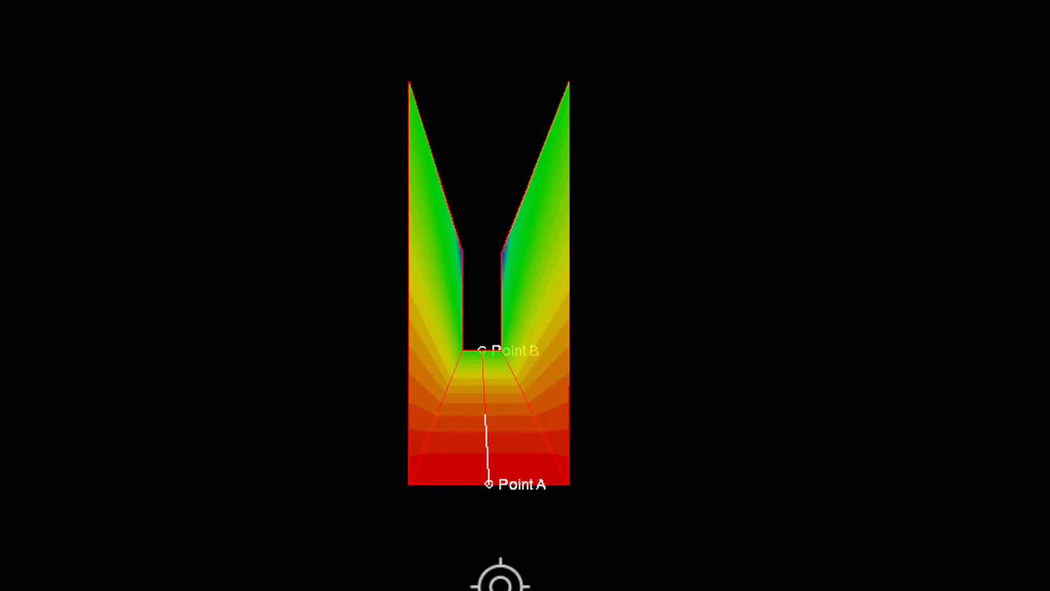
pyautogui.moveTo(497, 581); pyautogui.dragTo(500, 585)
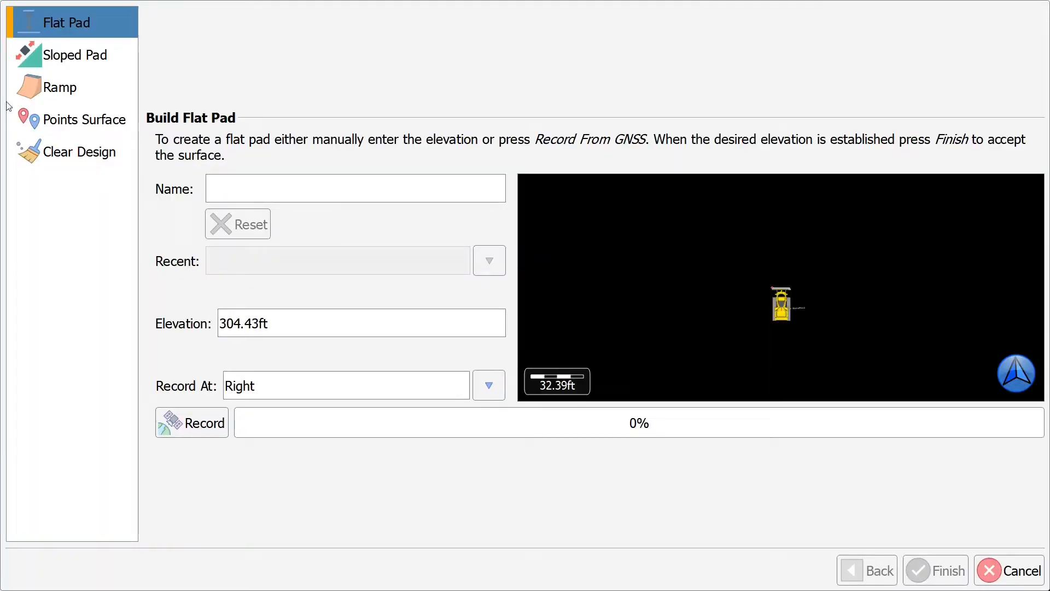
pyautogui.click(38, 92)
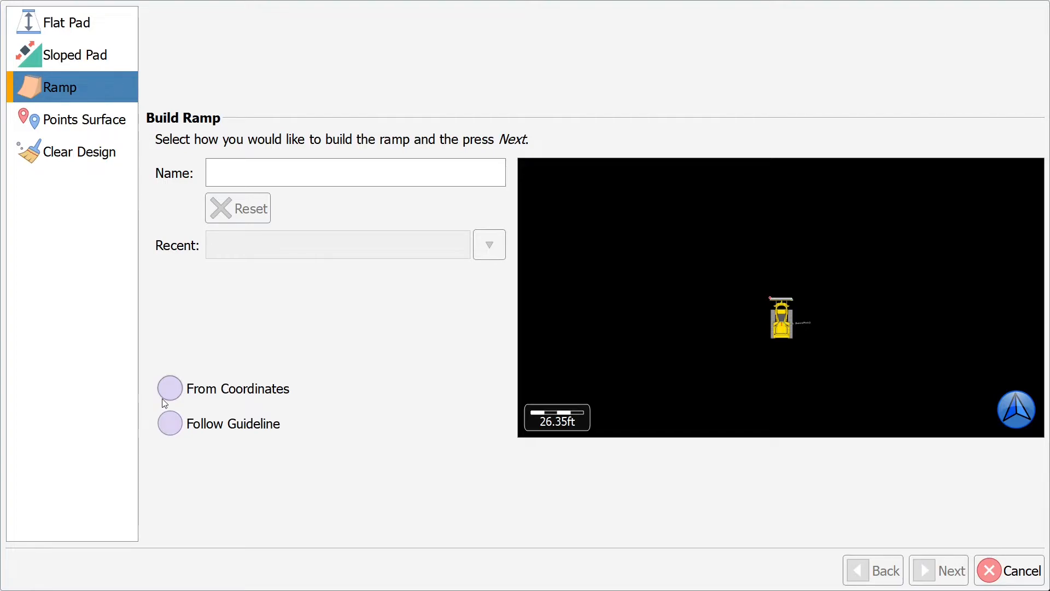
pyautogui.click(263, 176)
# Step: Name the ramp 'Road' and choose to build it from coordinates
pyautogui.write('Road')
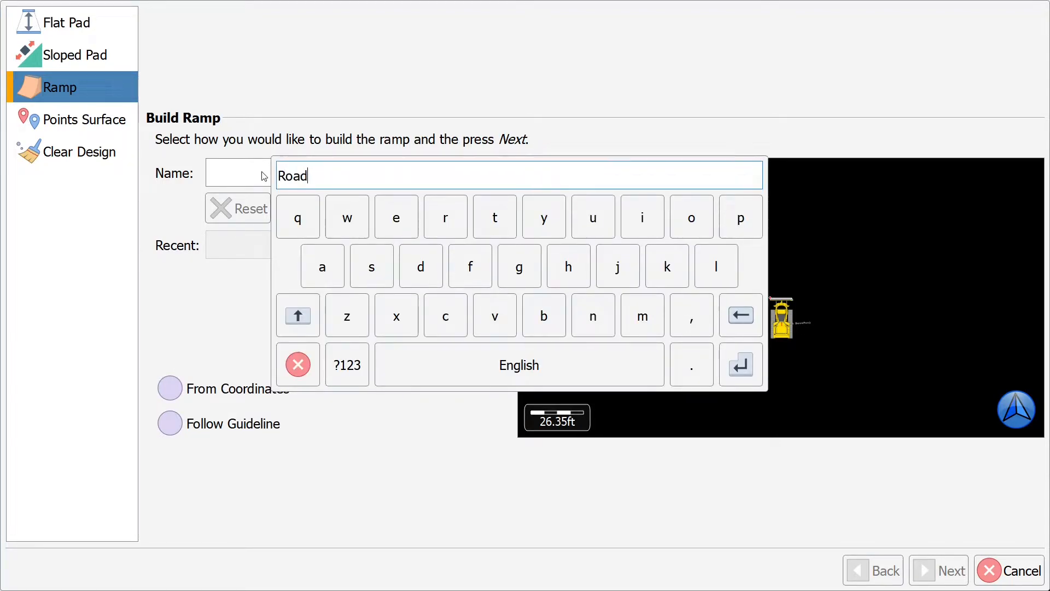
pyautogui.press('Return')
pyautogui.click(167, 388)
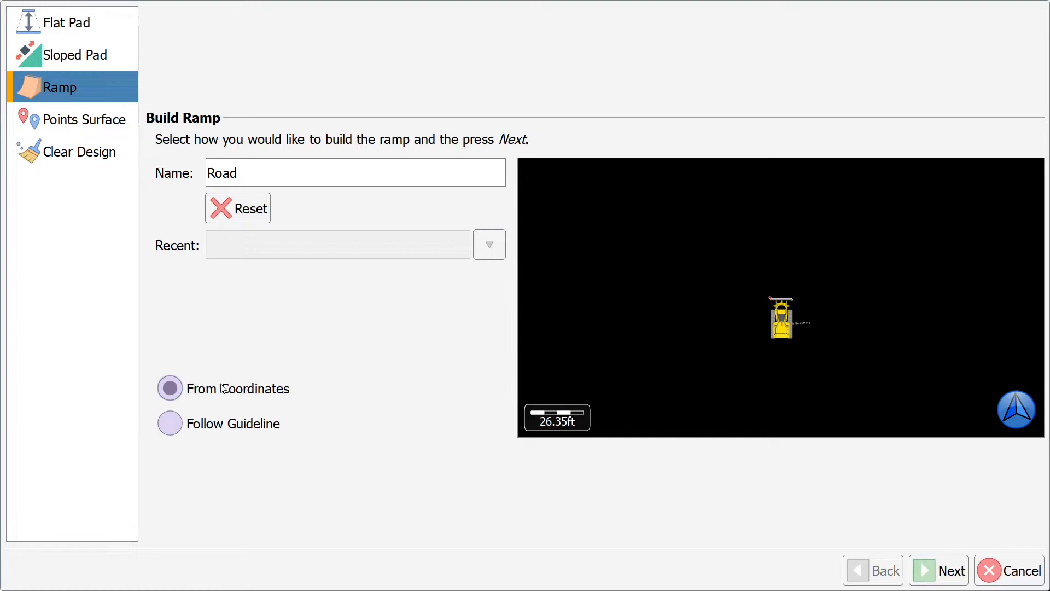
pyautogui.click(930, 558)
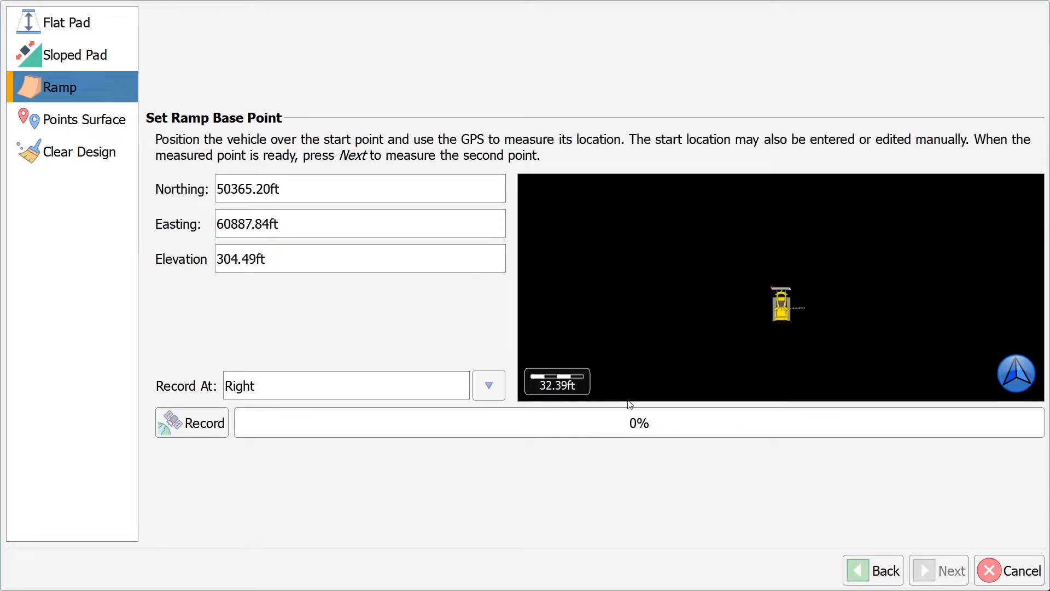
# Step: Record the Road ramp's base point from GNSS at Right
pyautogui.click(489, 386)
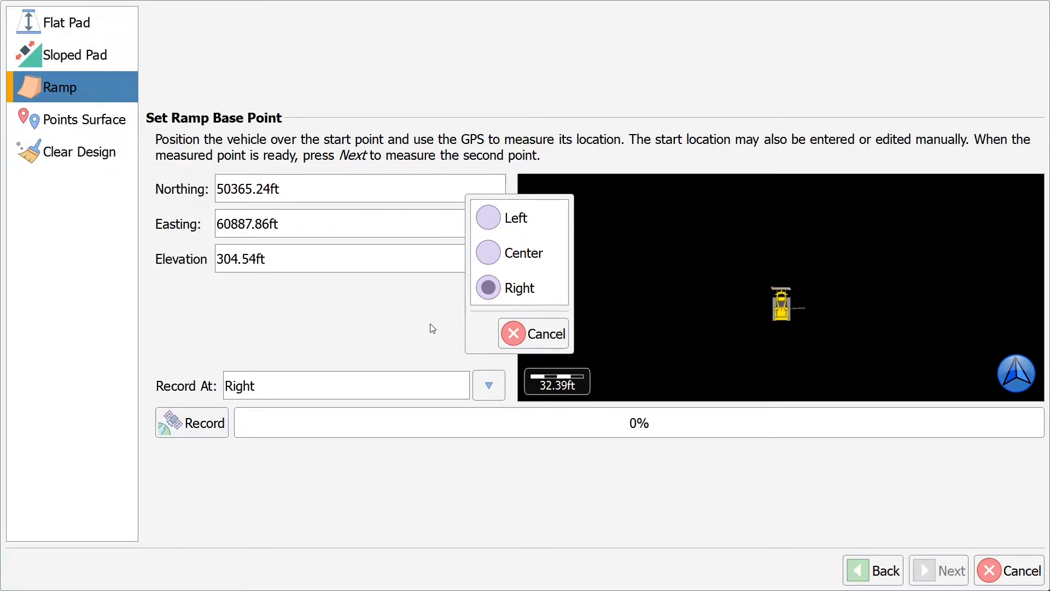
pyautogui.press('Escape')
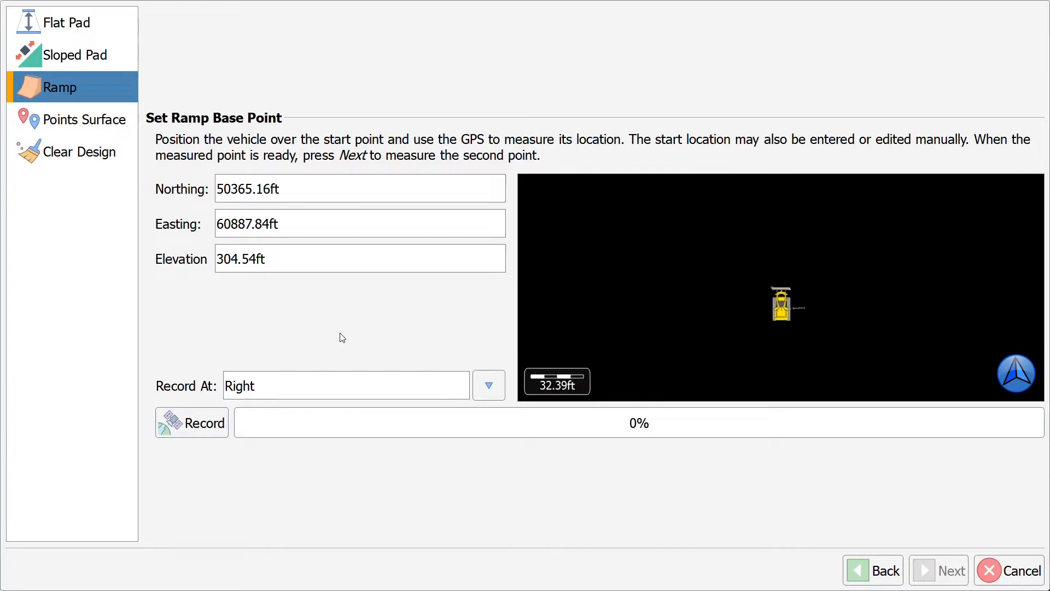
pyautogui.click(195, 423)
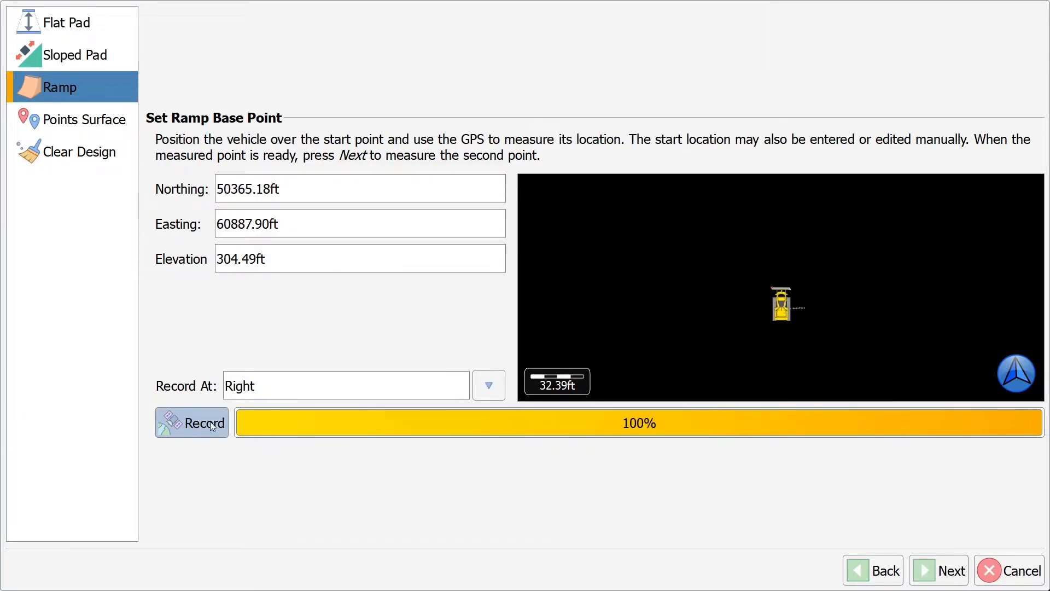
pyautogui.click(924, 566)
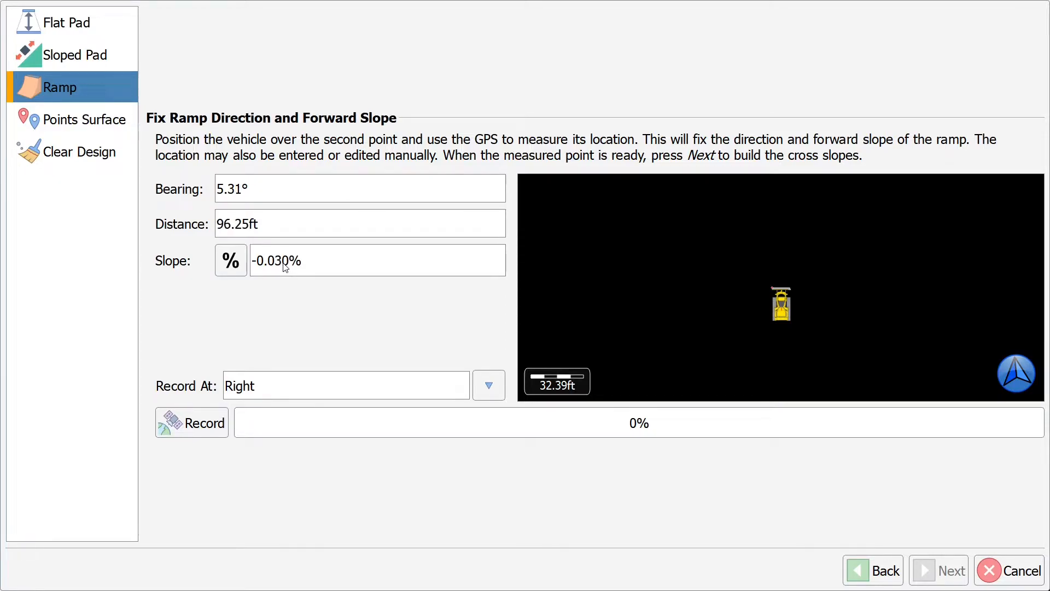
# Step: Record the second ramp point at Right to fix the Road ramp's direction
pyautogui.click(475, 385)
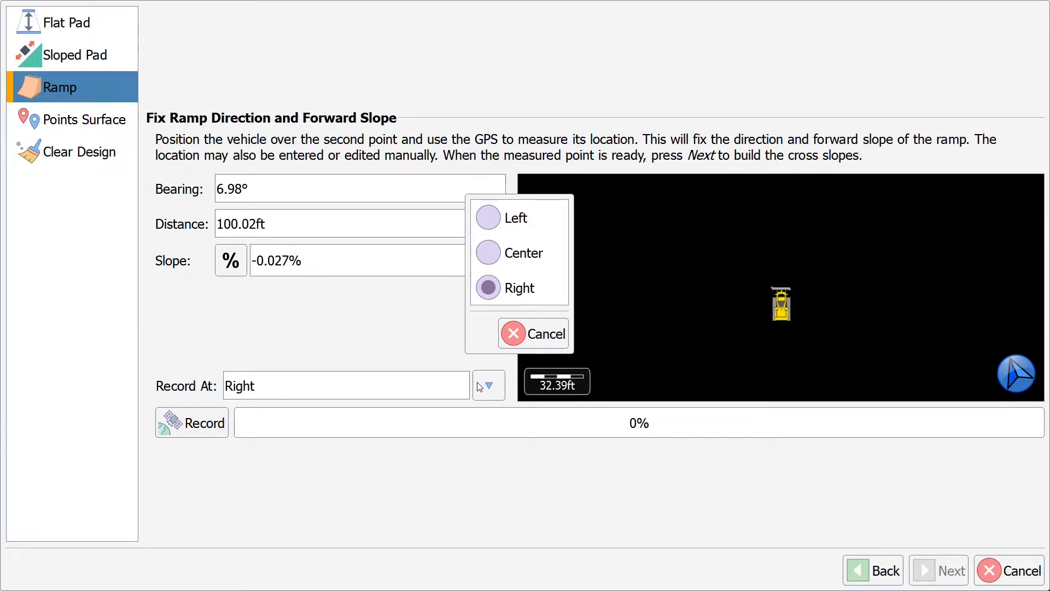
pyautogui.click(510, 336)
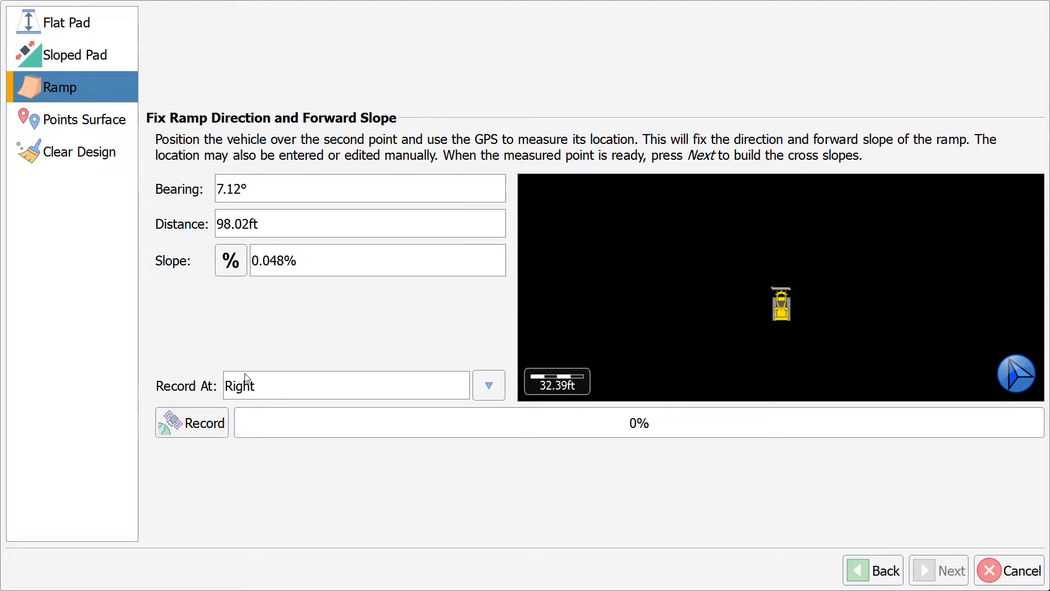
pyautogui.click(179, 422)
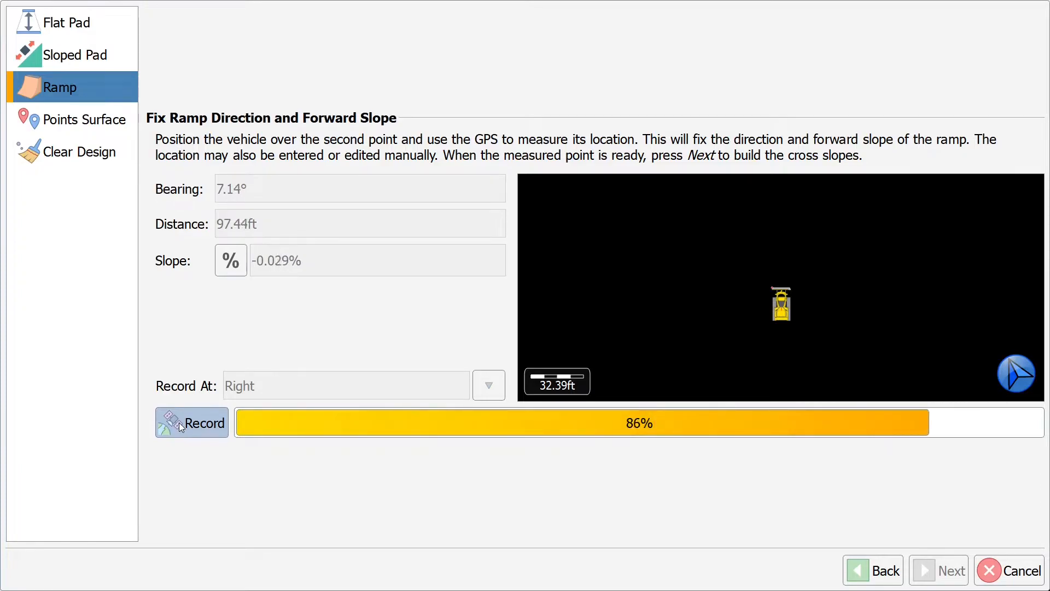
pyautogui.click(958, 562)
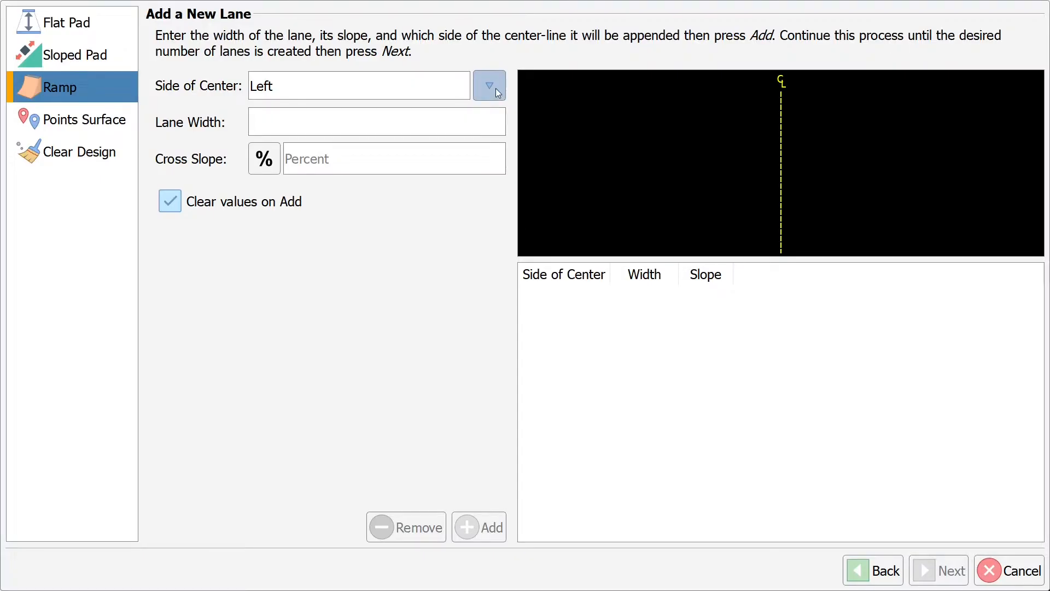
pyautogui.click(493, 88)
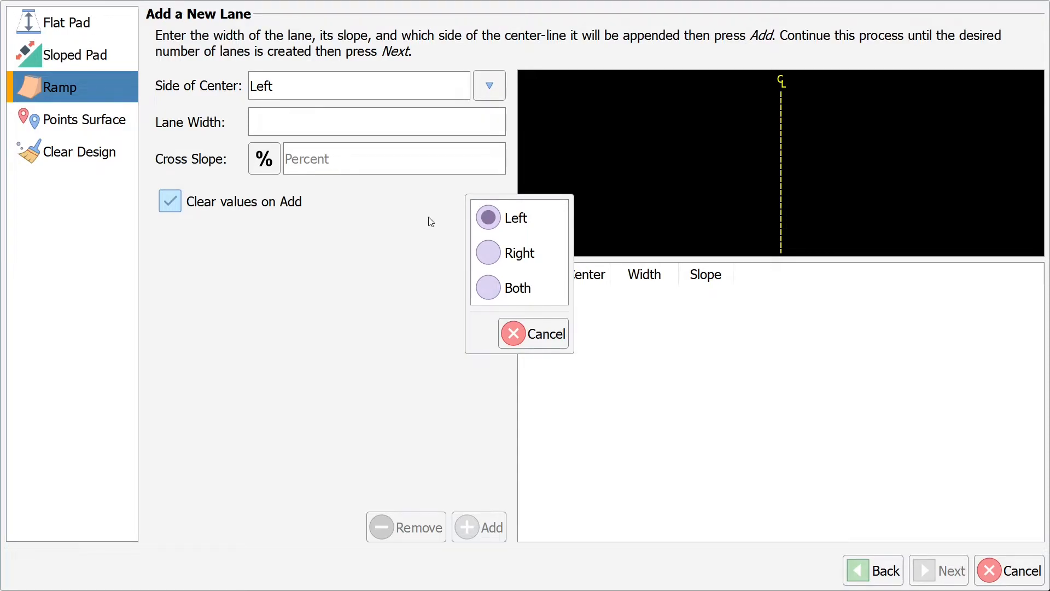
# Step: Add 12.5 ft lanes at -2% cross slope on both sides of the centerline
pyautogui.click(492, 287)
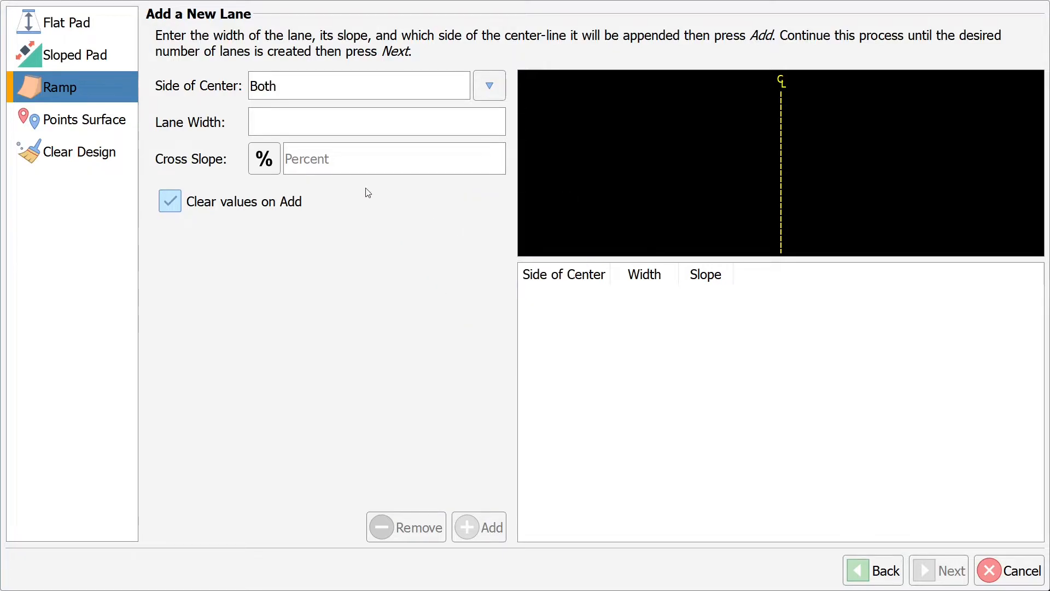
pyautogui.click(318, 130)
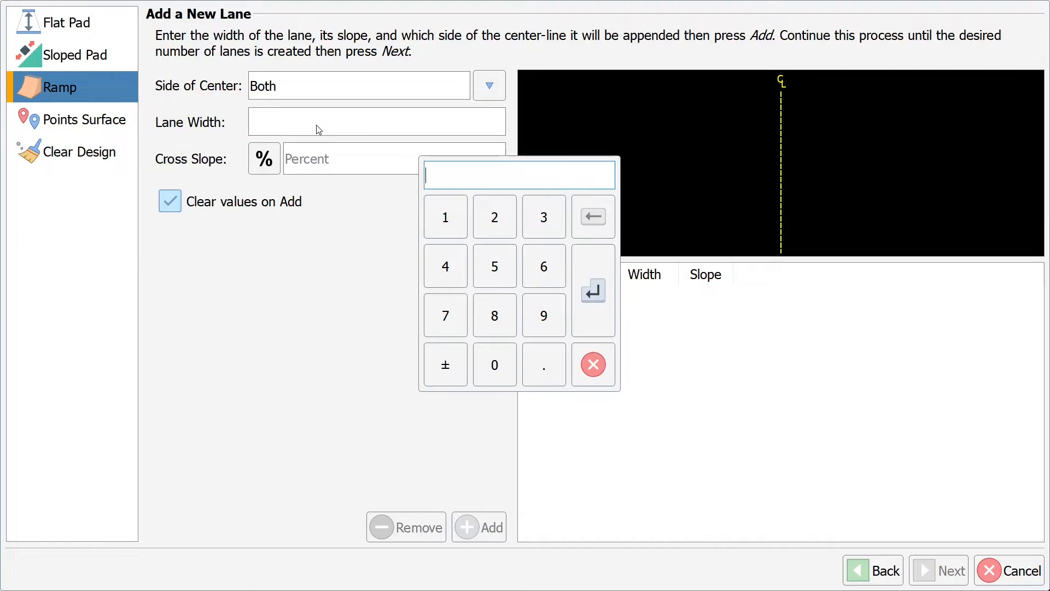
pyautogui.write('12.5')
pyautogui.press('Return')
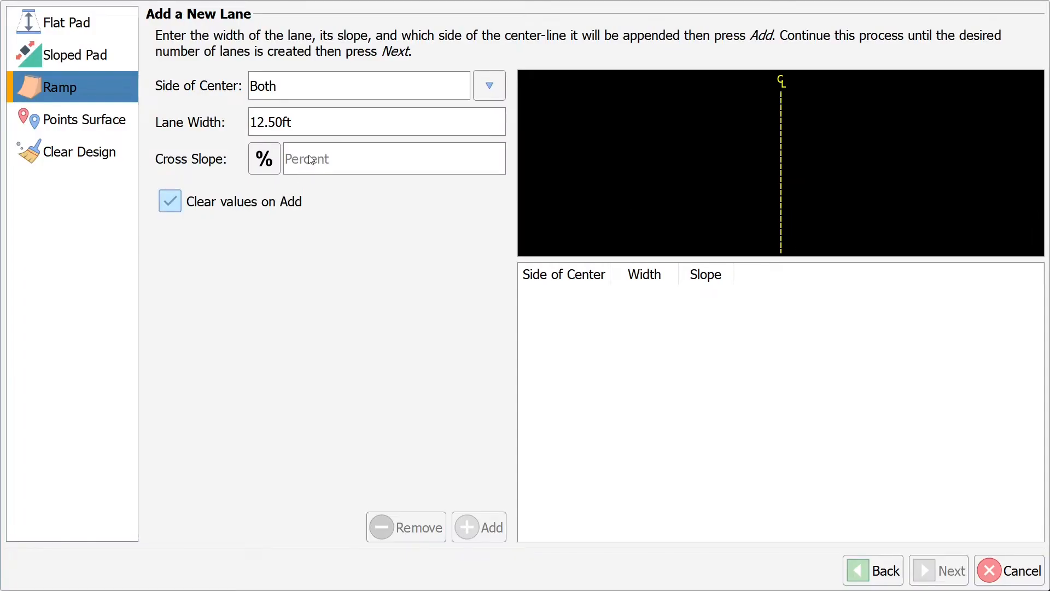
pyautogui.click(311, 159)
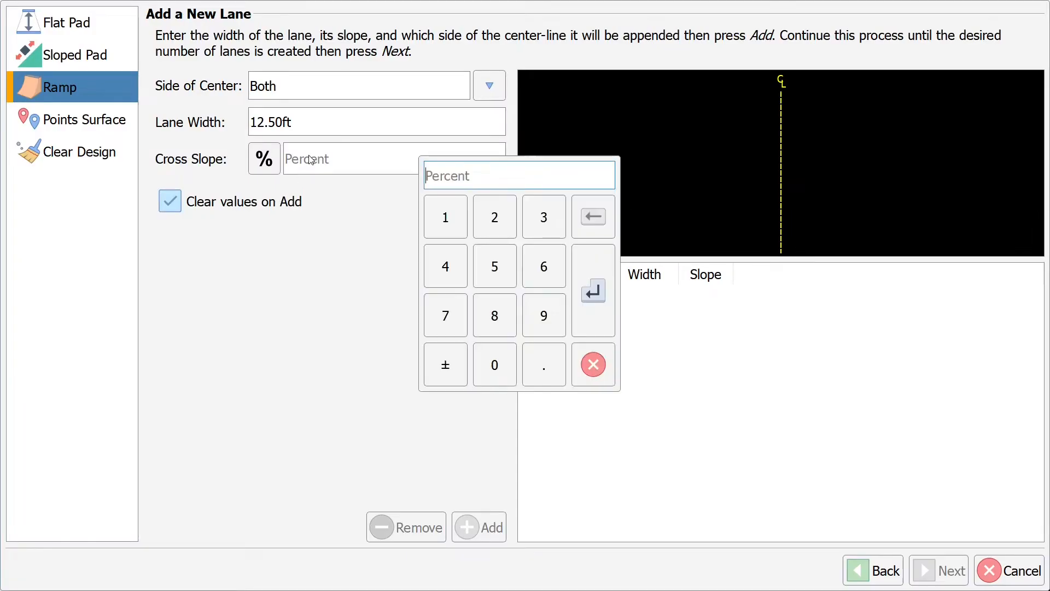
pyautogui.write('-2')
pyautogui.press('Return')
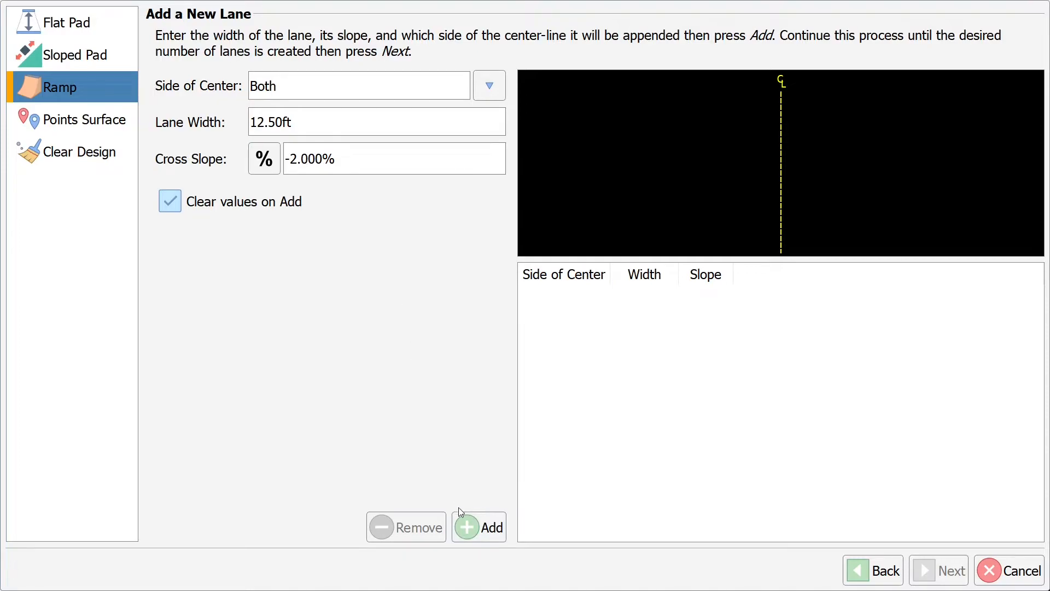
pyautogui.click(462, 525)
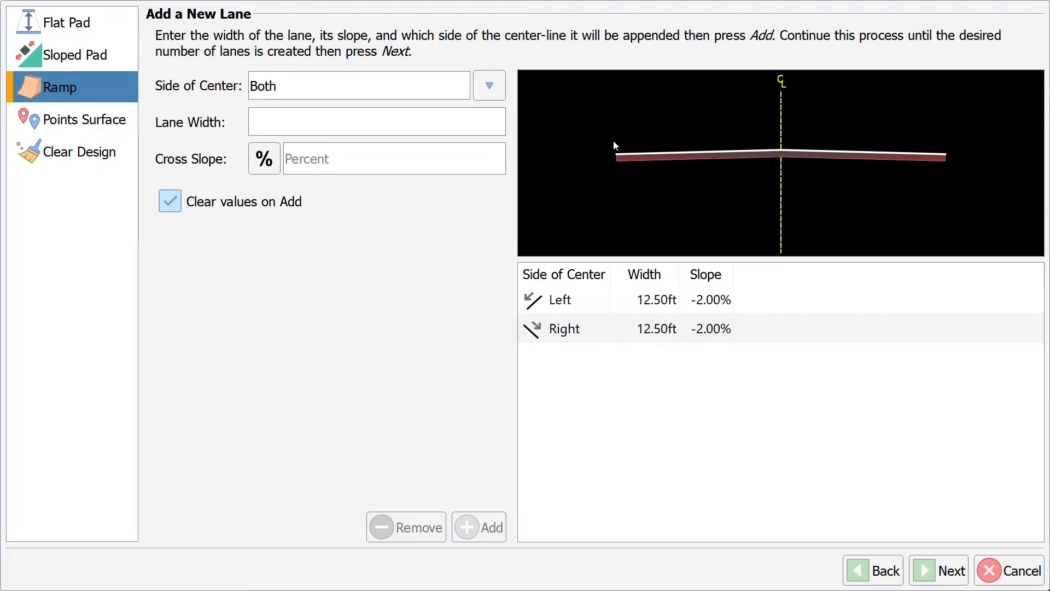
pyautogui.click(315, 129)
# Step: Add a zero-width 0.5 ft vertical step on both sides of the road
pyautogui.write('0')
pyautogui.press('Return')
pyautogui.click(266, 163)
pyautogui.click(266, 163)
pyautogui.click(266, 163)
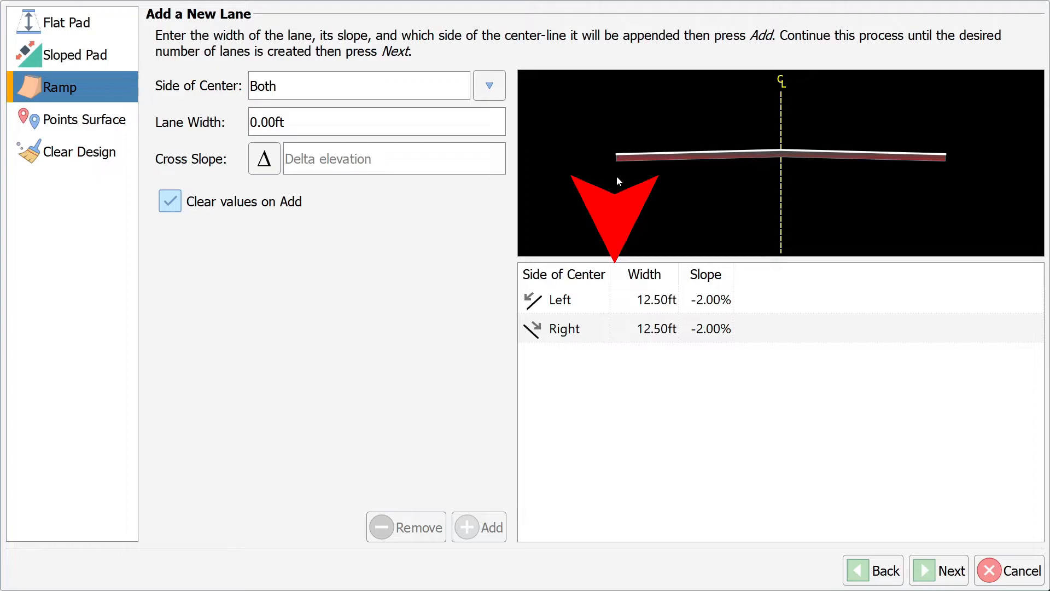
pyautogui.click(386, 166)
pyautogui.write('.5')
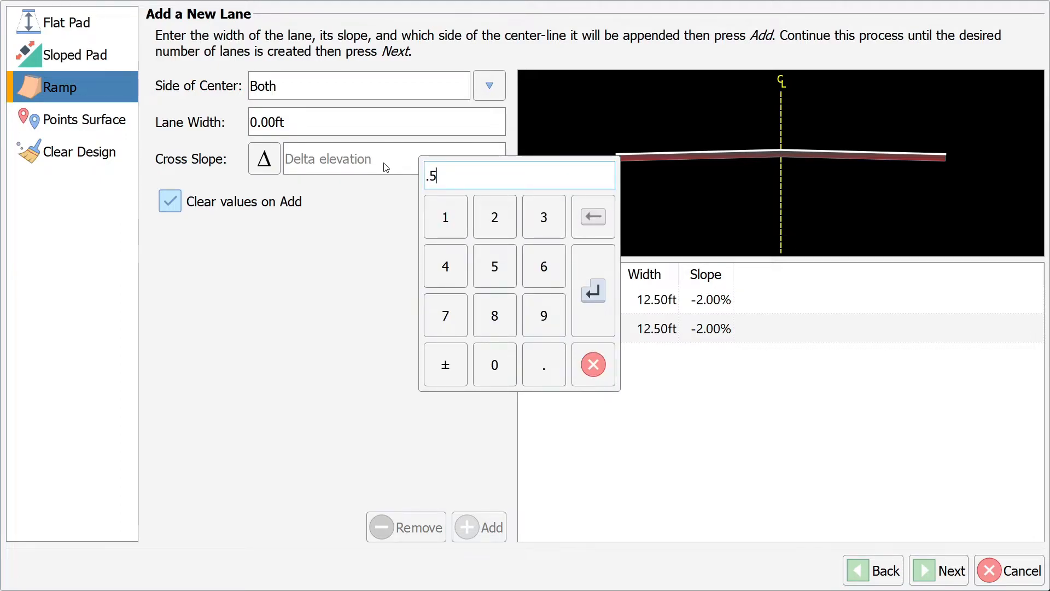
pyautogui.press('Return')
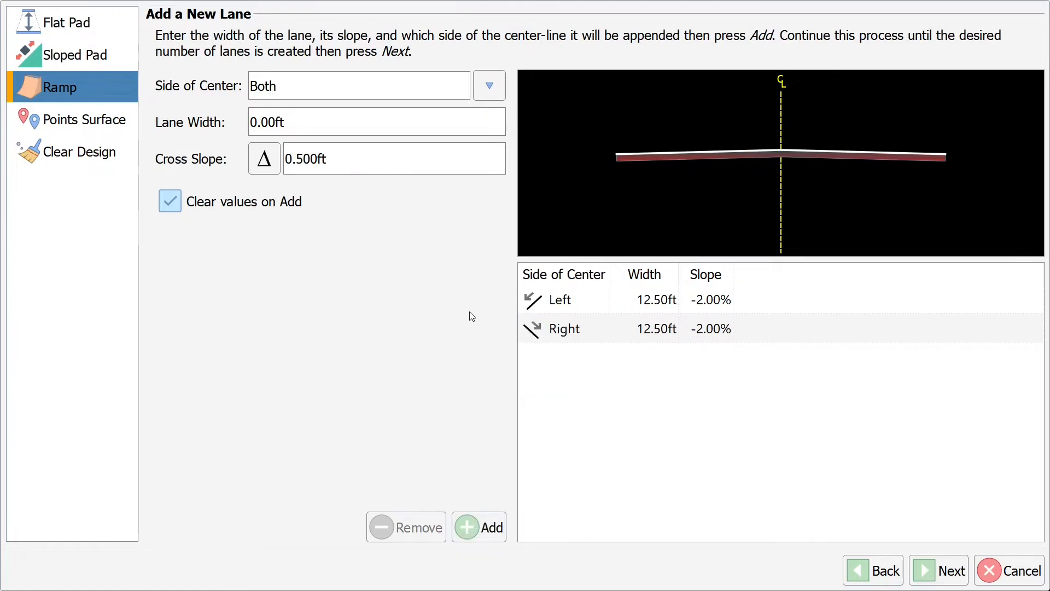
pyautogui.click(466, 530)
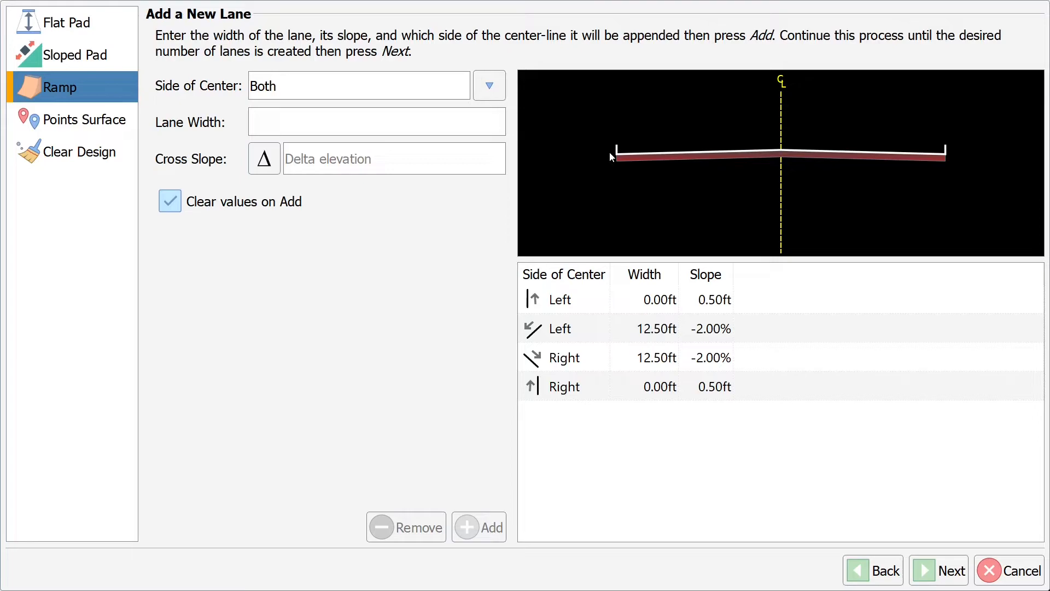
# Step: Add 5 ft lanes at 5% cross slope on both sides
pyautogui.click(440, 127)
pyautogui.write('5')
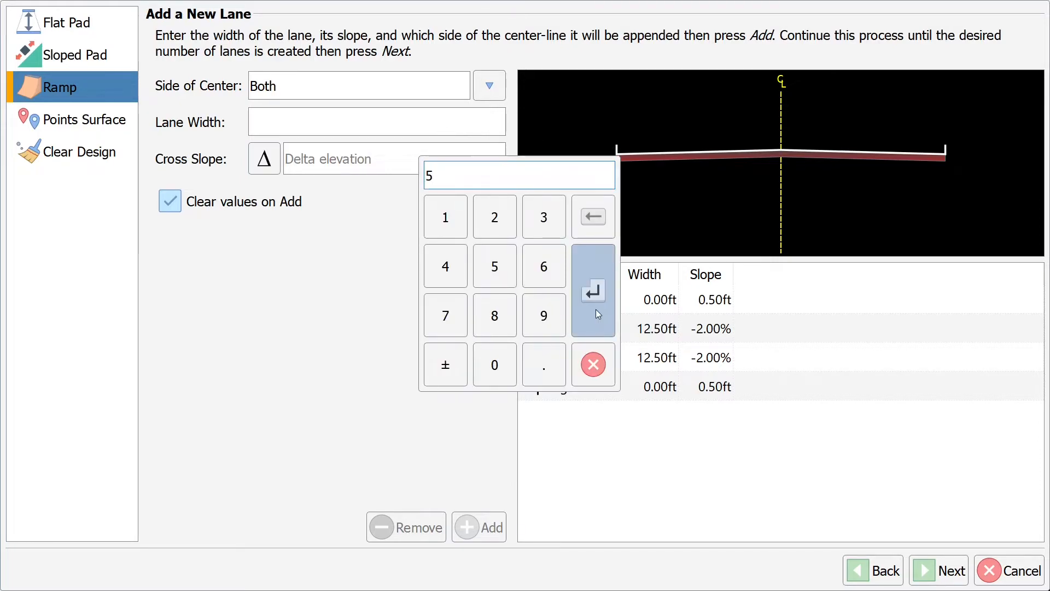
pyautogui.click(596, 310)
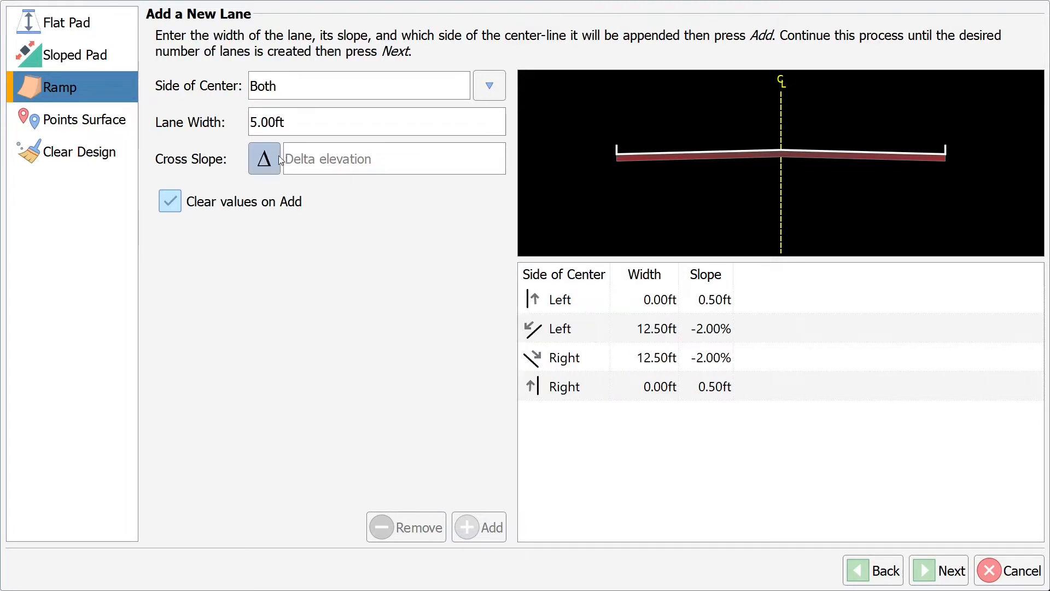
pyautogui.click(264, 160)
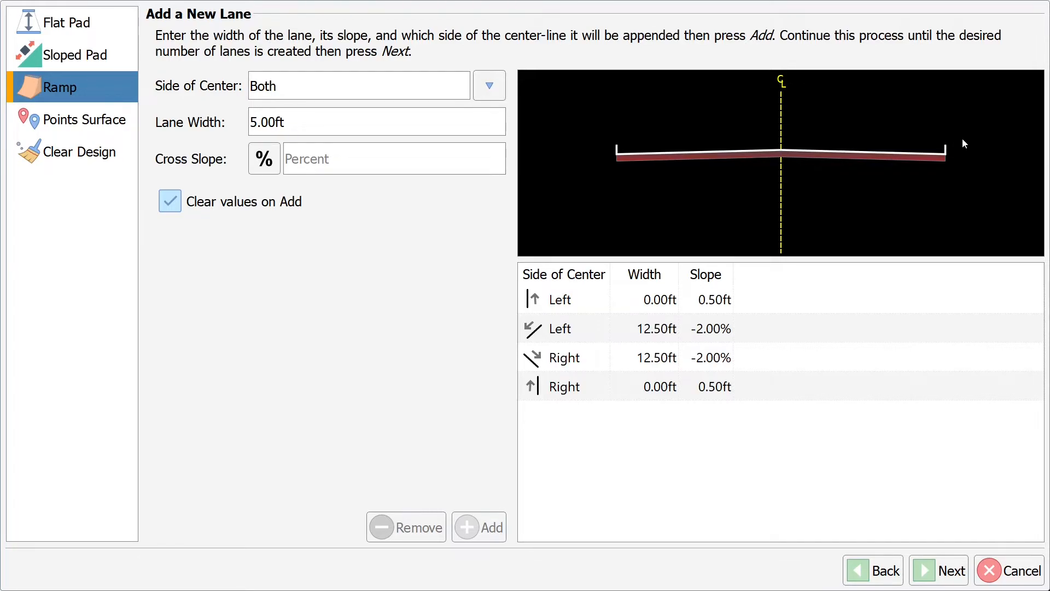
pyautogui.click(372, 165)
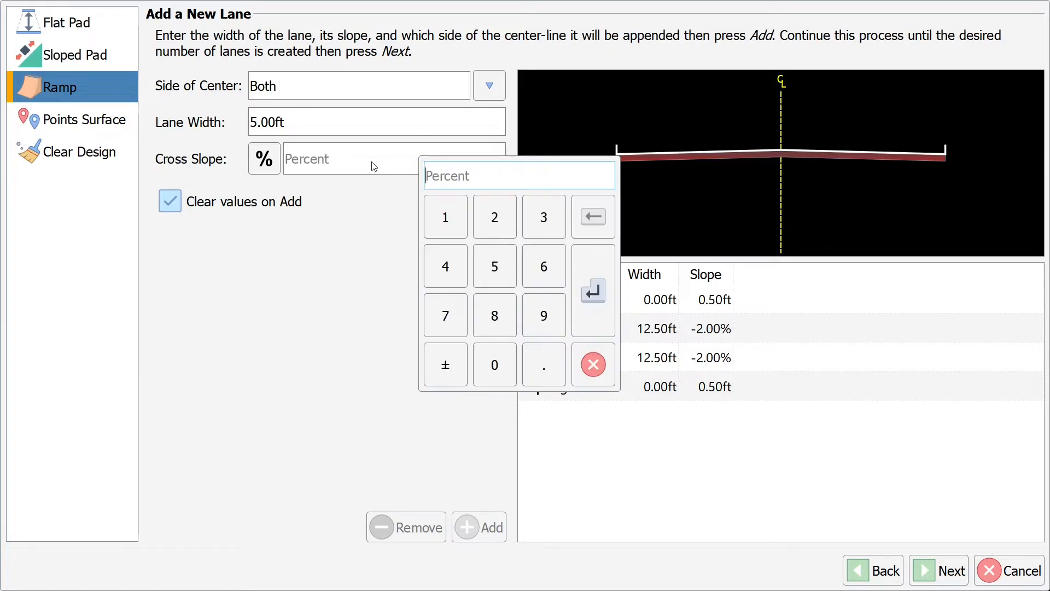
pyautogui.write('5')
pyautogui.click(594, 289)
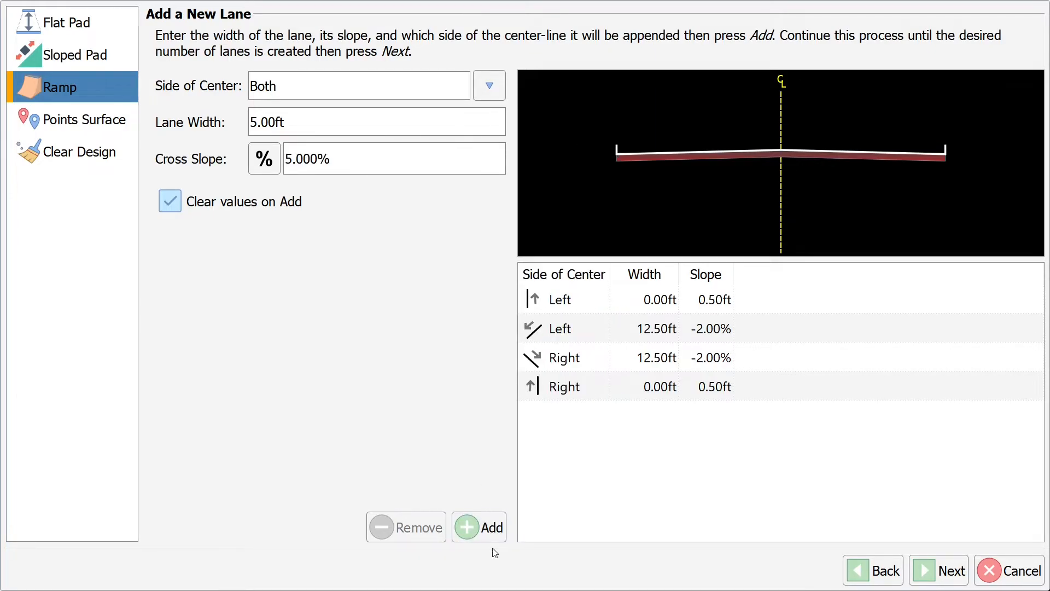
pyautogui.click(488, 528)
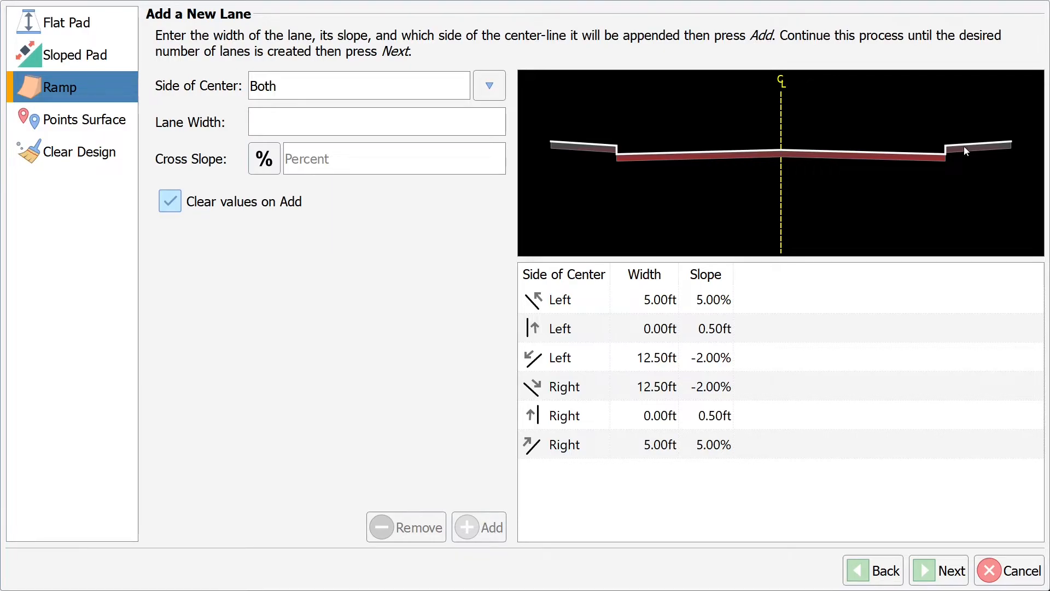
pyautogui.click(487, 85)
# Step: Start a Left-only 10 ft lane and switch its cross slope to Run:Rise
pyautogui.click(491, 219)
pyautogui.click(385, 127)
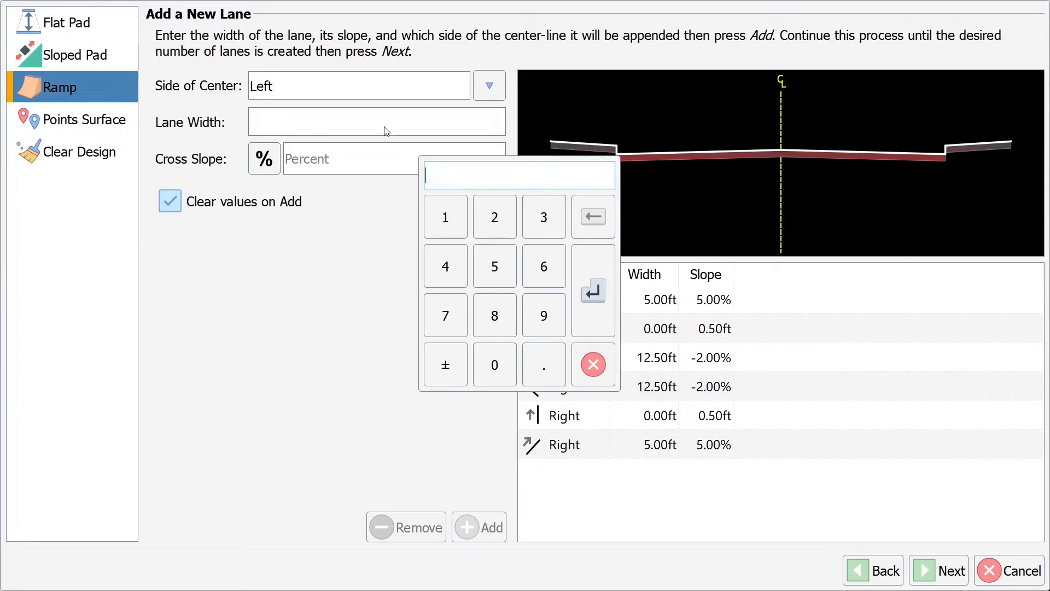
pyautogui.write('10')
pyautogui.click(581, 306)
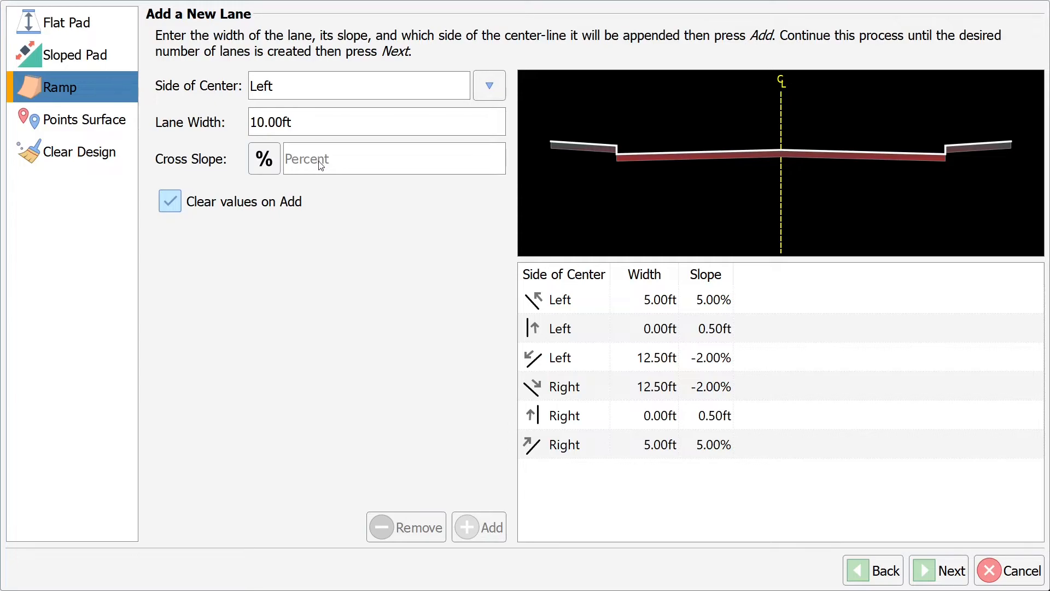
pyautogui.click(263, 160)
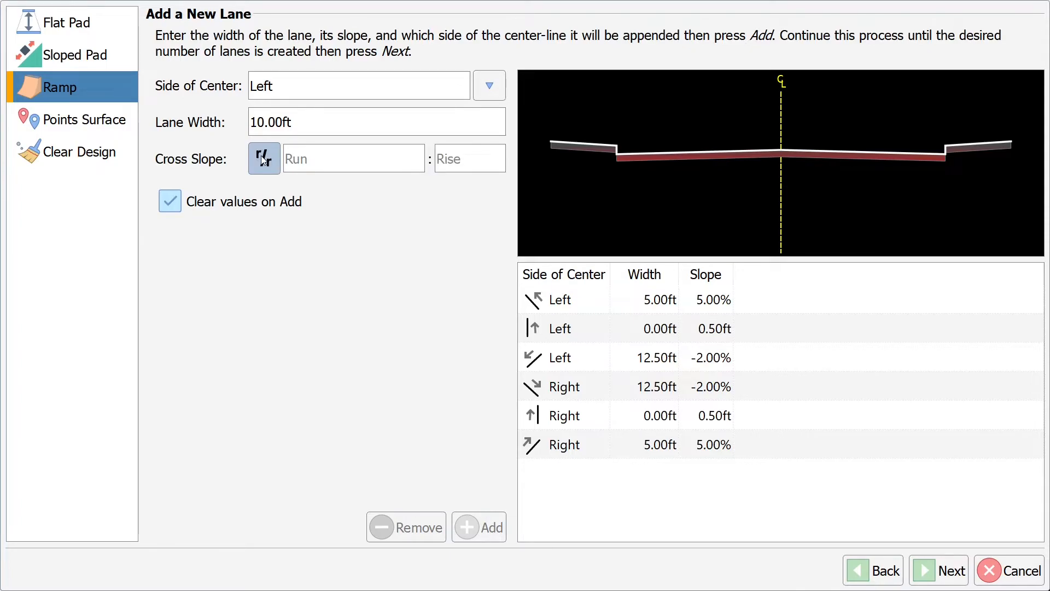
pyautogui.click(263, 159)
pyautogui.click(263, 159)
pyautogui.click(263, 160)
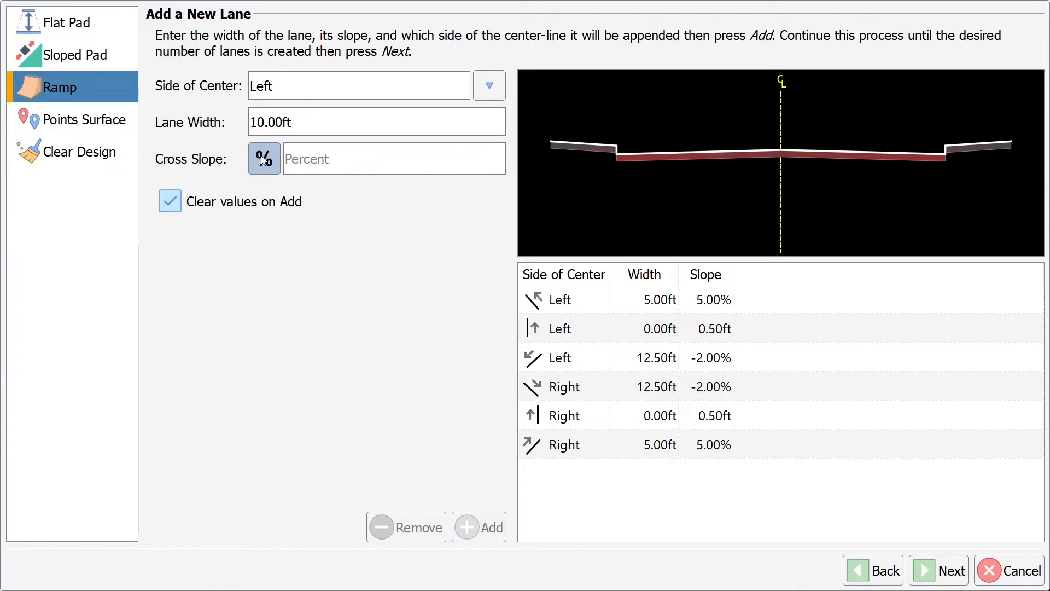
pyautogui.click(263, 159)
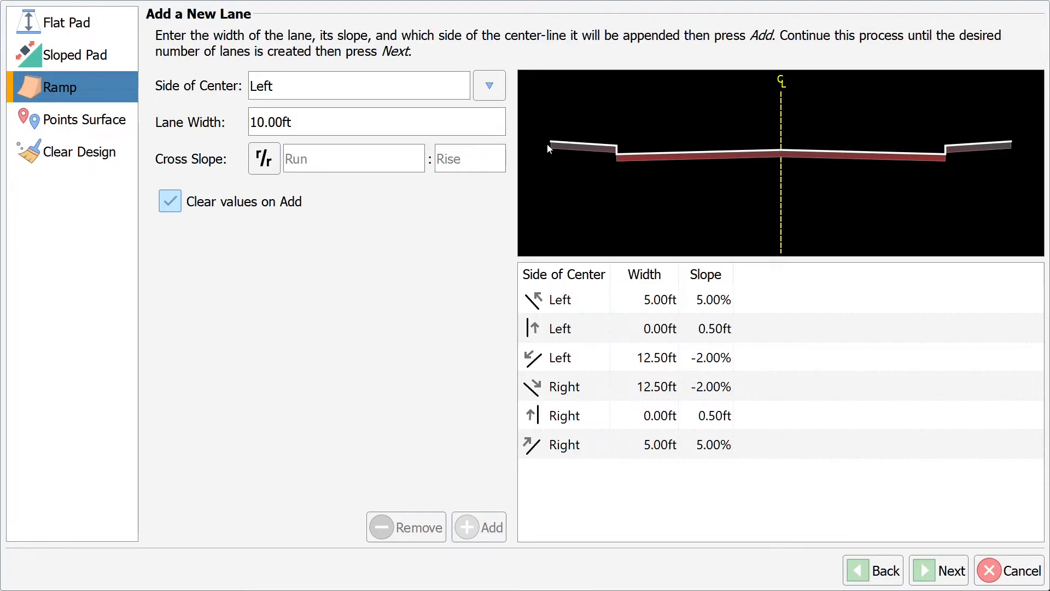
# Step: Enter a 3:1 run:rise slope and add the Left 10 ft lane
pyautogui.click(347, 159)
pyautogui.write('3')
pyautogui.click(574, 283)
pyautogui.click(471, 159)
pyautogui.write('1')
pyautogui.click(604, 325)
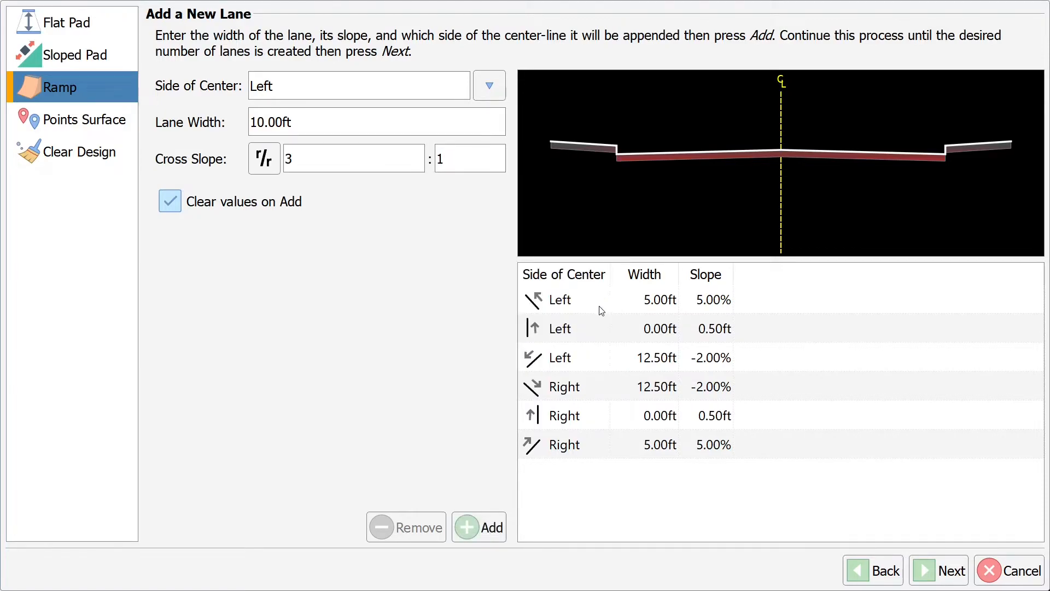
pyautogui.click(488, 530)
pyautogui.click(488, 86)
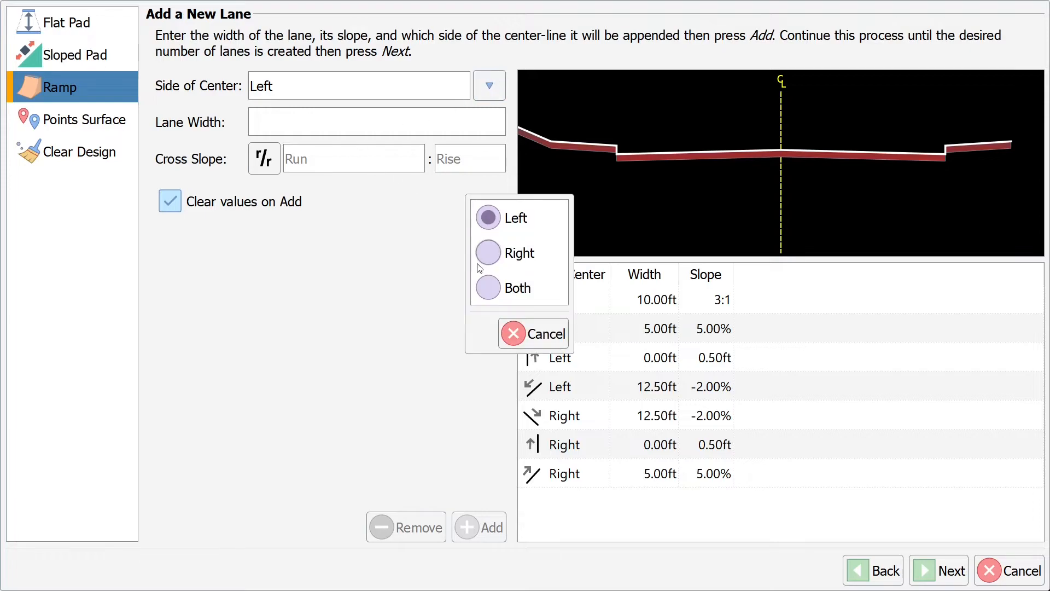
pyautogui.click(490, 250)
# Step: Add a Right 10 ft lane at -3:1 run:rise, then review and finish the eight-lane ramp
pyautogui.click(321, 120)
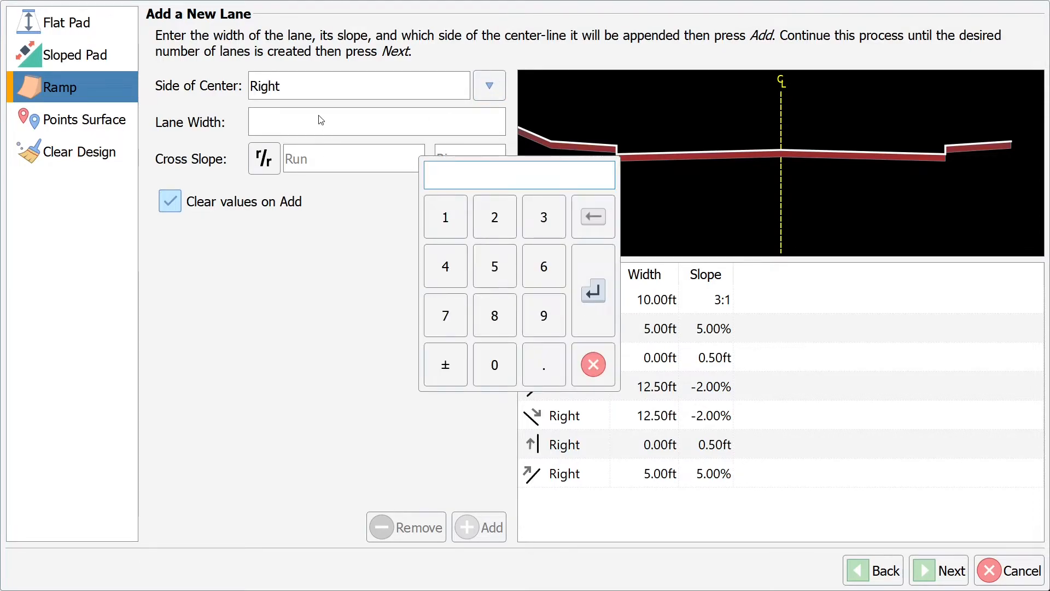
pyautogui.write('10')
pyautogui.click(600, 297)
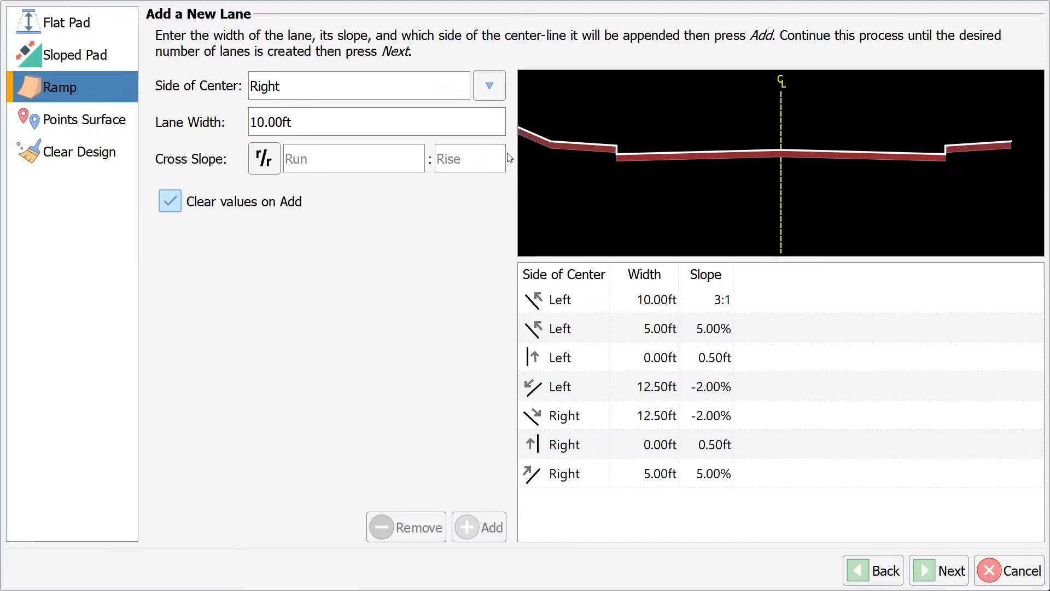
pyautogui.click(349, 166)
pyautogui.write('-3')
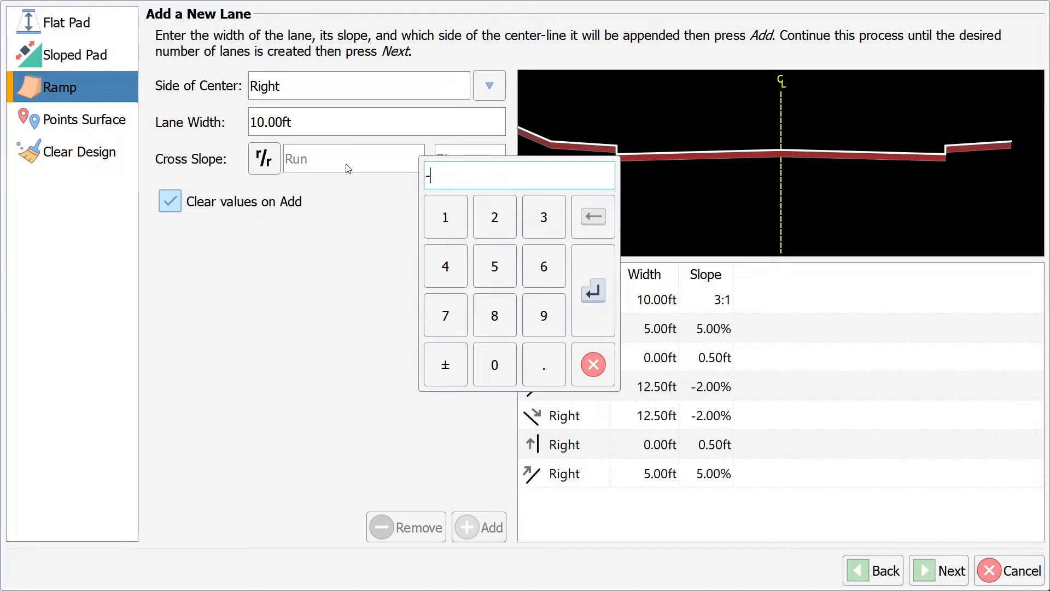
pyautogui.click(593, 290)
pyautogui.click(484, 172)
pyautogui.write('1')
pyautogui.click(611, 297)
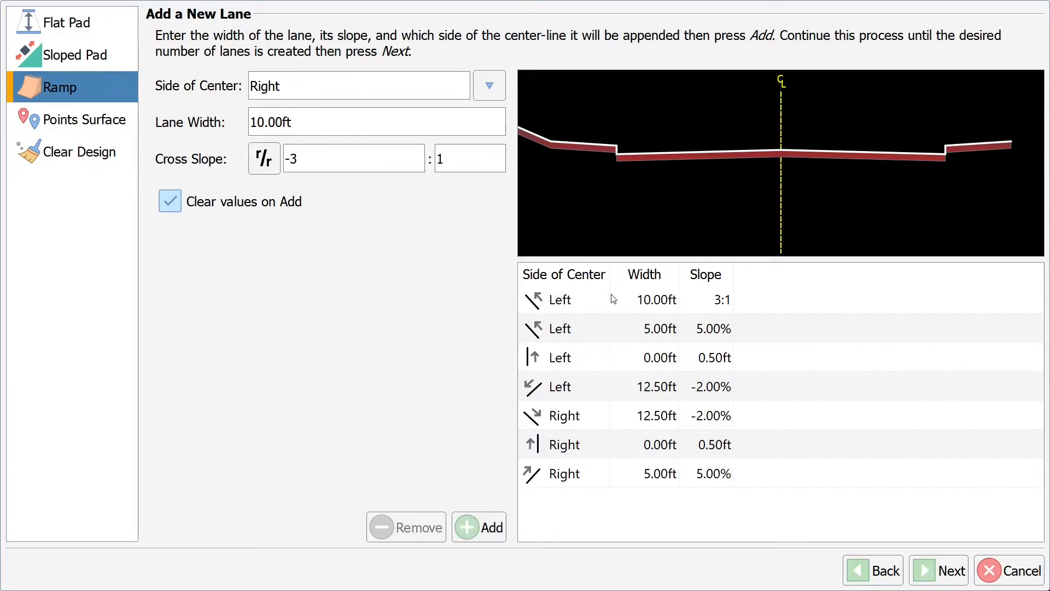
pyautogui.click(485, 531)
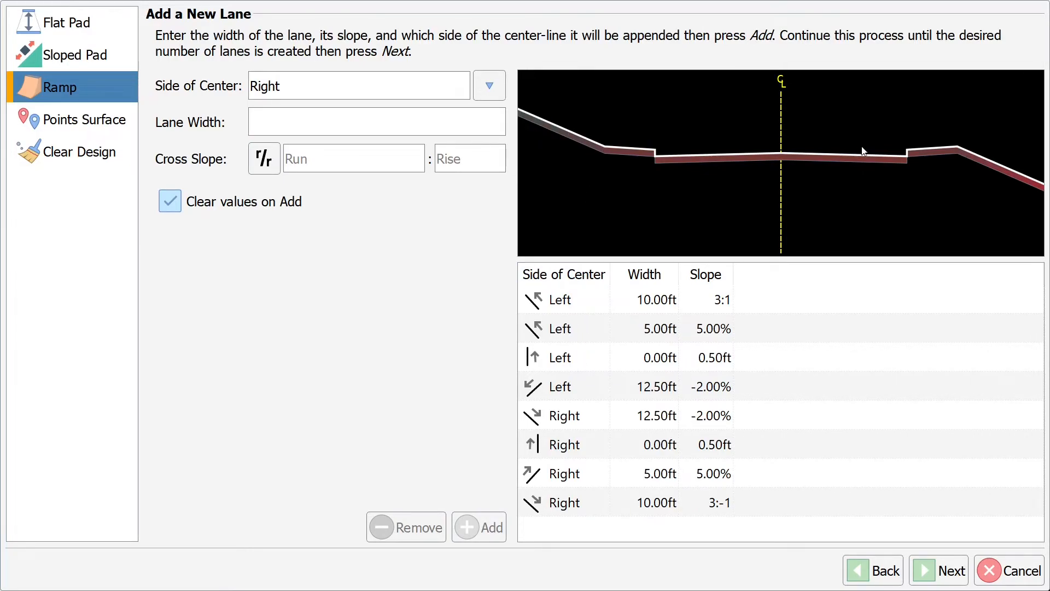
pyautogui.click(949, 576)
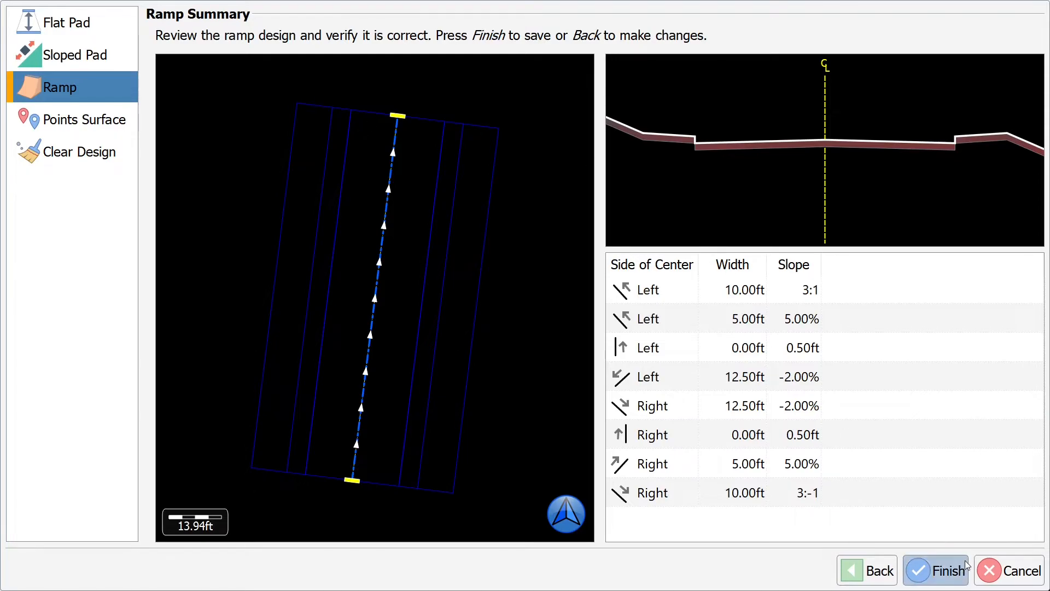
pyautogui.click(936, 570)
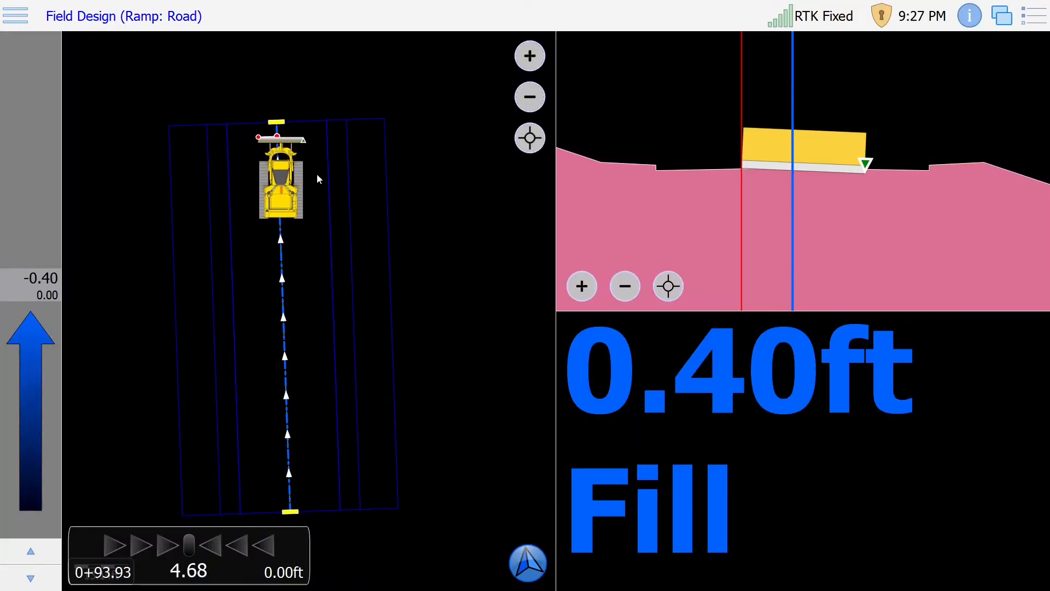
# Step: View the Road ramp in cut/fill guidance, then reopen the Field Design wizard
pyautogui.scroll(-1, 838, 173)
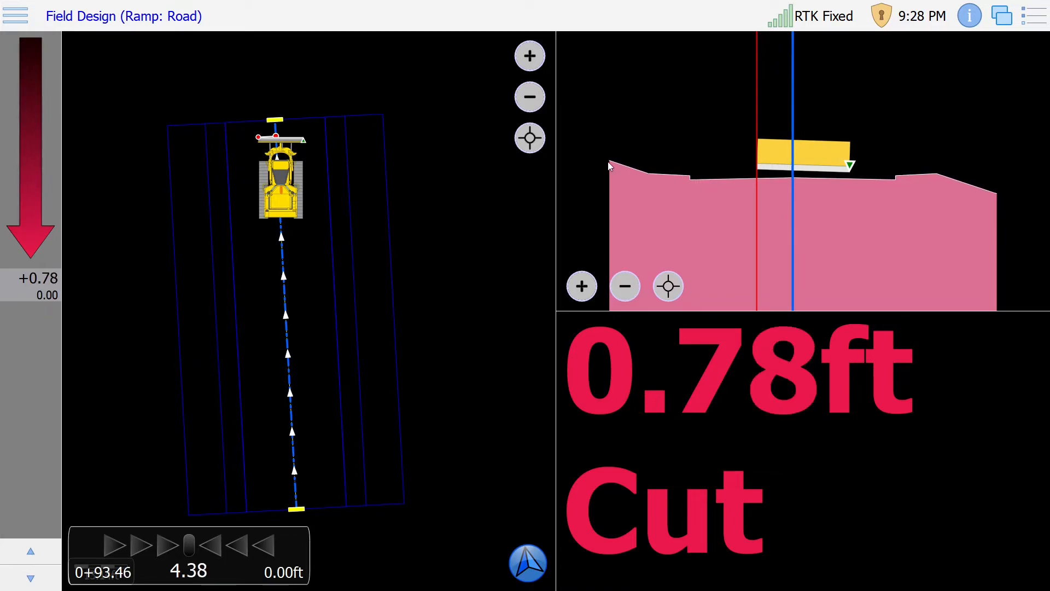
pyautogui.click(5, 7)
pyautogui.click(171, 255)
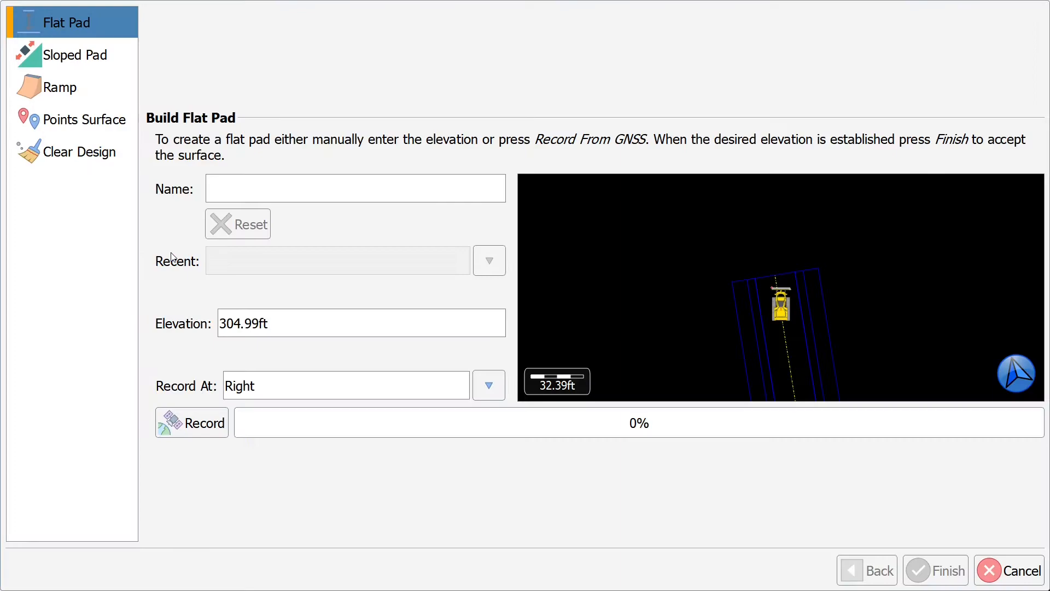
# Step: Remove the Road ramp from the design and reopen Field Design from the main menu
pyautogui.click(57, 156)
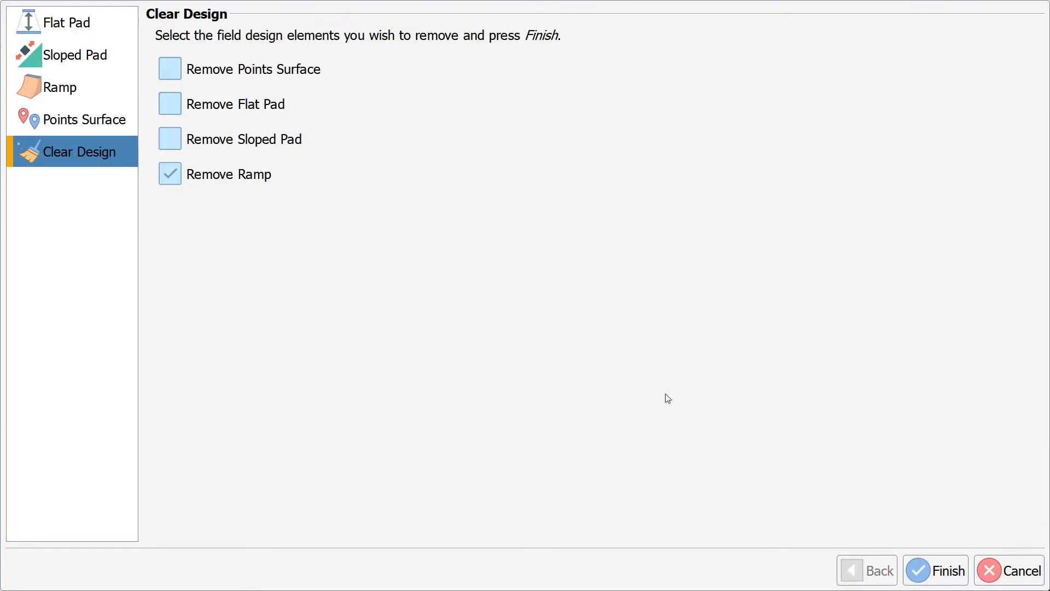
pyautogui.click(962, 579)
pyautogui.click(15, 16)
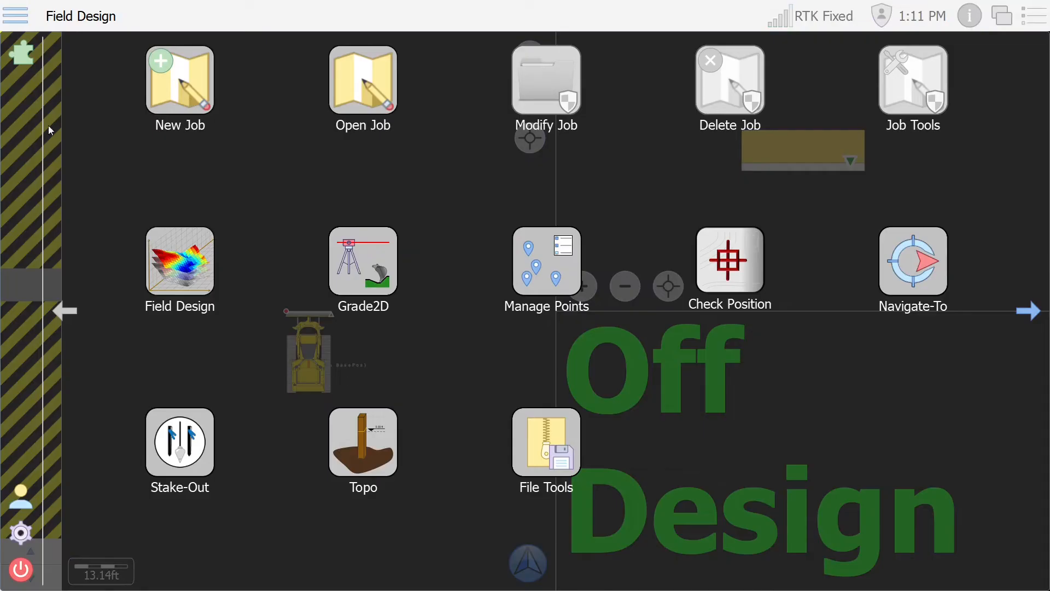
pyautogui.click(174, 249)
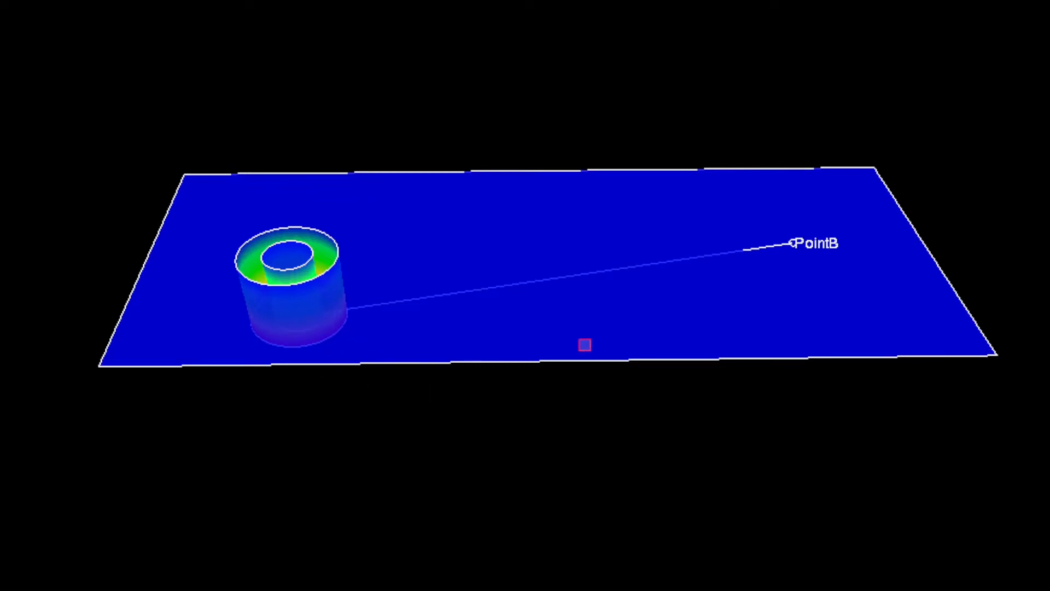
# Step: Orbit the design to a side-on 3-D view, then start a new Ramp
pyautogui.moveTo(725, 484)
pyautogui.mouseDown()
pyautogui.moveTo(714, 481)
pyautogui.moveTo(712, 417)
pyautogui.moveTo(699, 368)
pyautogui.moveTo(696, 376)
pyautogui.mouseUp()
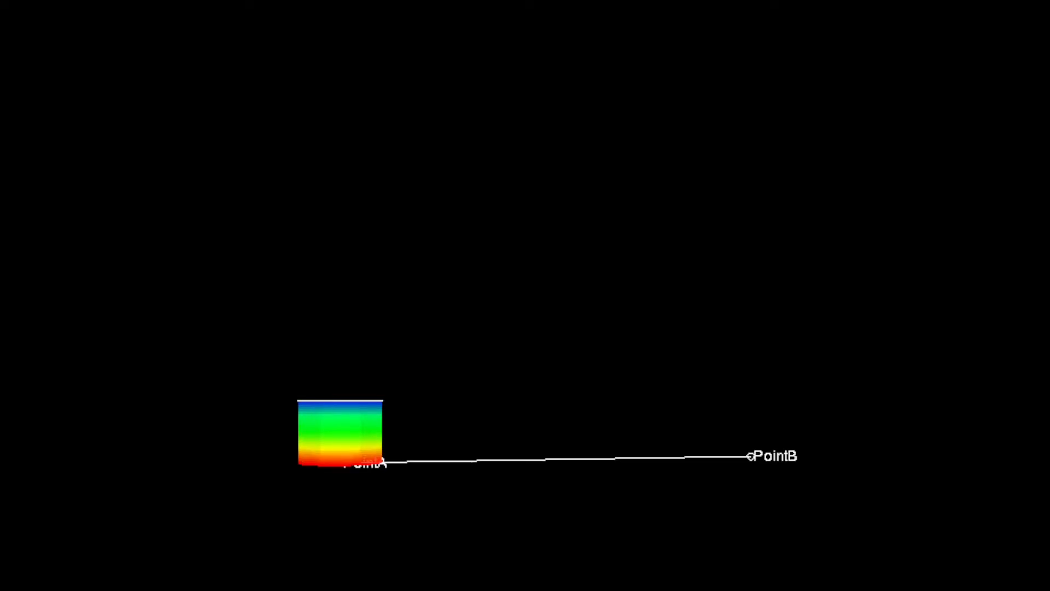
pyautogui.moveTo(69, 407); pyautogui.dragTo(77, 429)
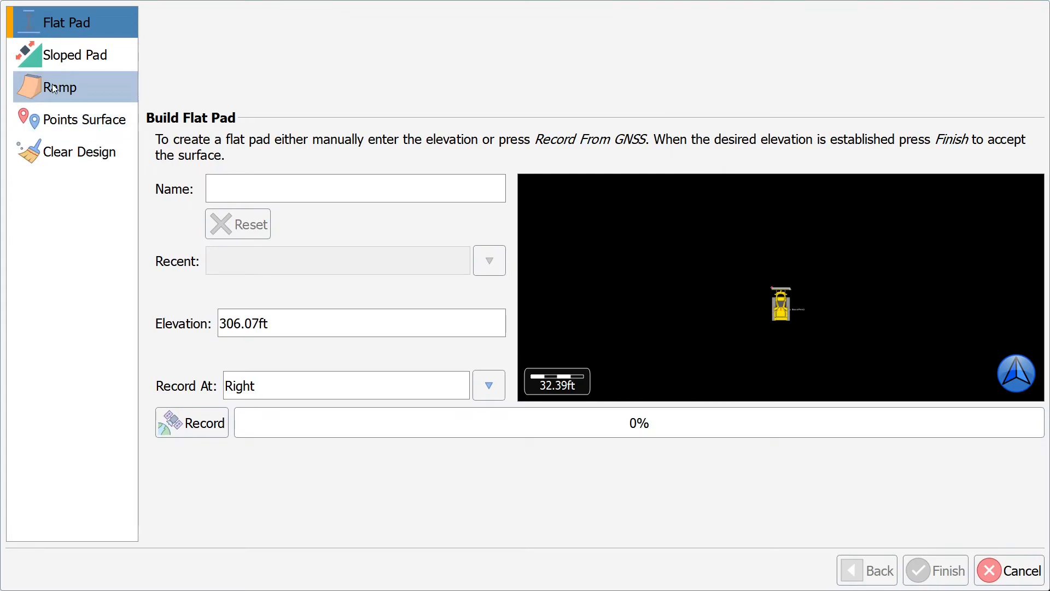
pyautogui.click(54, 89)
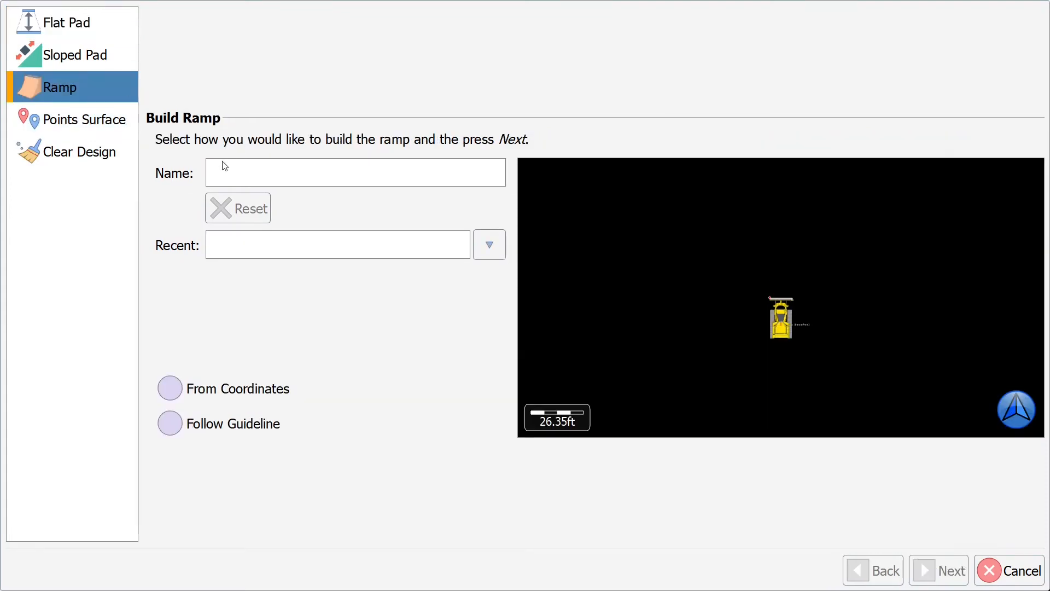
# Step: Create ramp 'Trench' from coordinates, recording its base point and second direction point by GPS
pyautogui.click(232, 167)
pyautogui.write('Trench')
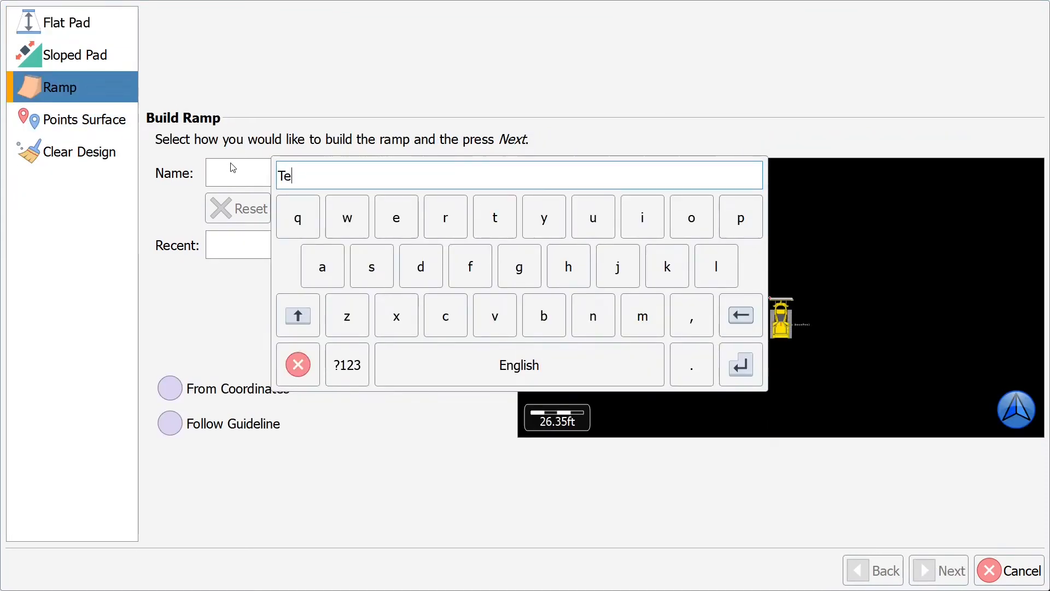
pyautogui.press('Return')
pyautogui.click(168, 395)
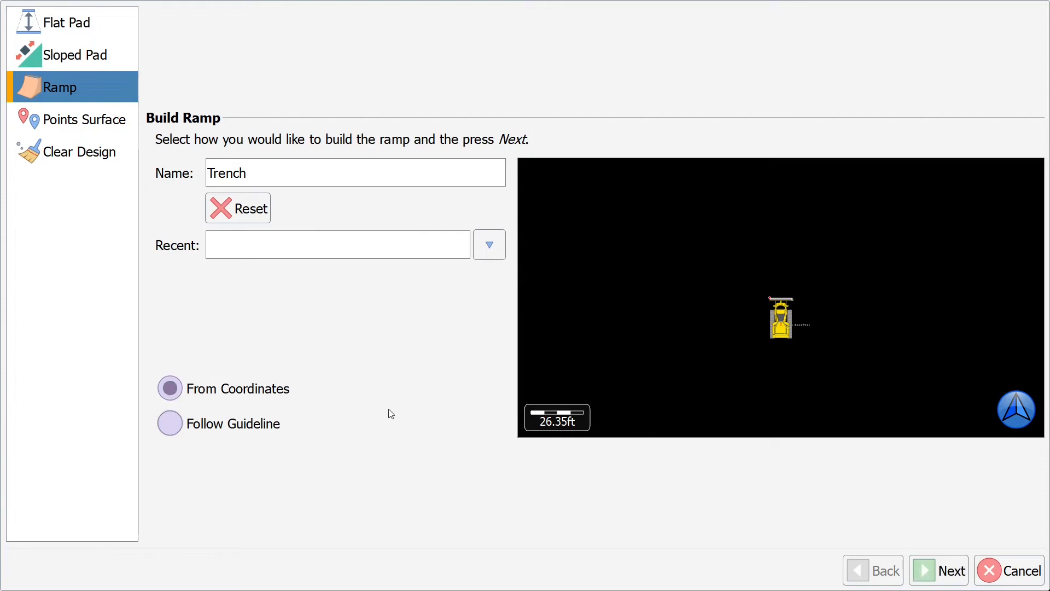
pyautogui.click(928, 578)
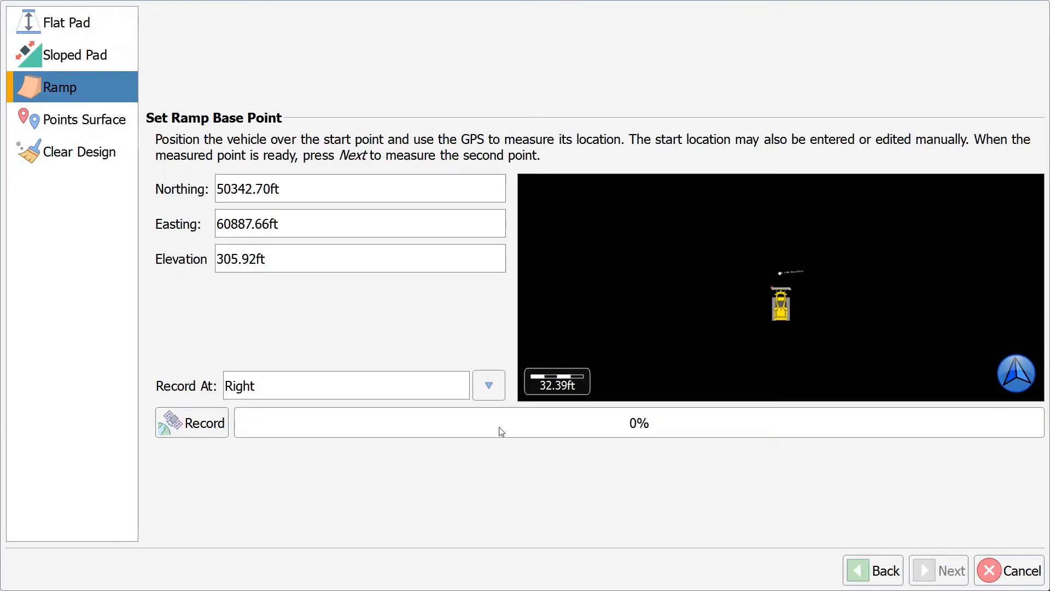
pyautogui.click(202, 413)
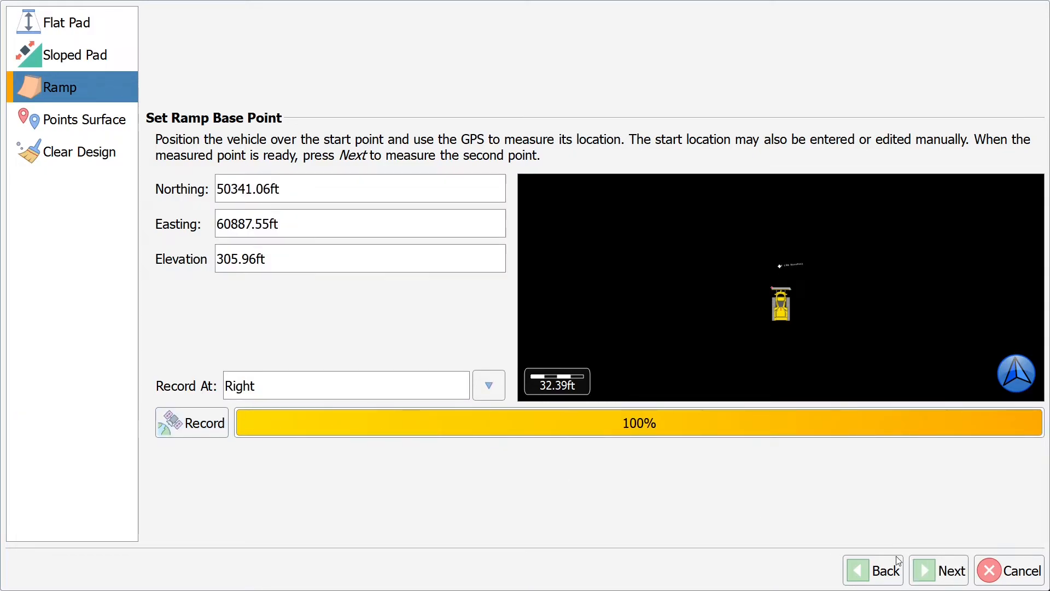
pyautogui.click(938, 571)
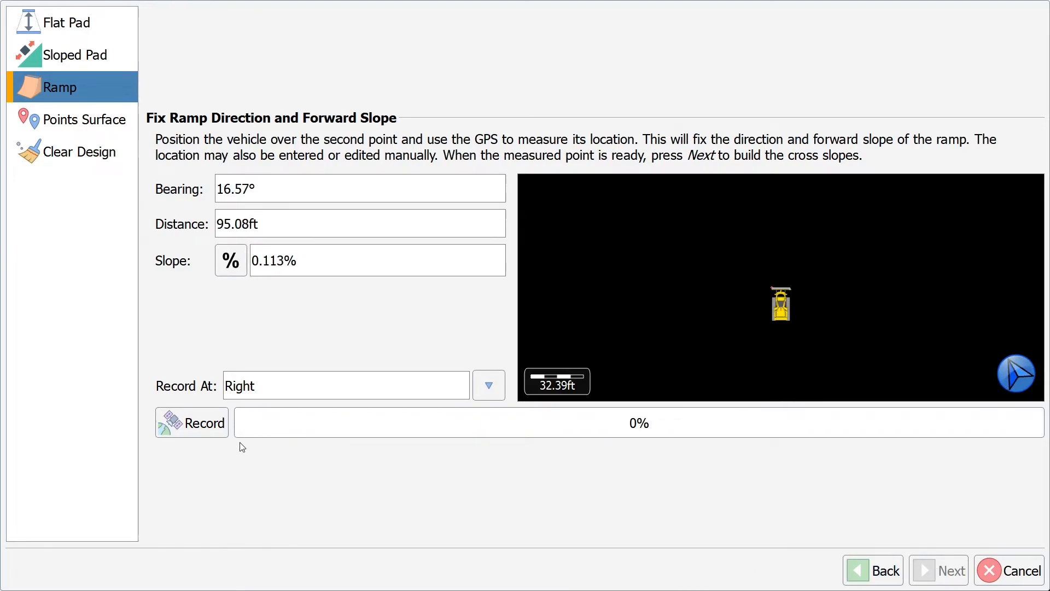
pyautogui.click(192, 422)
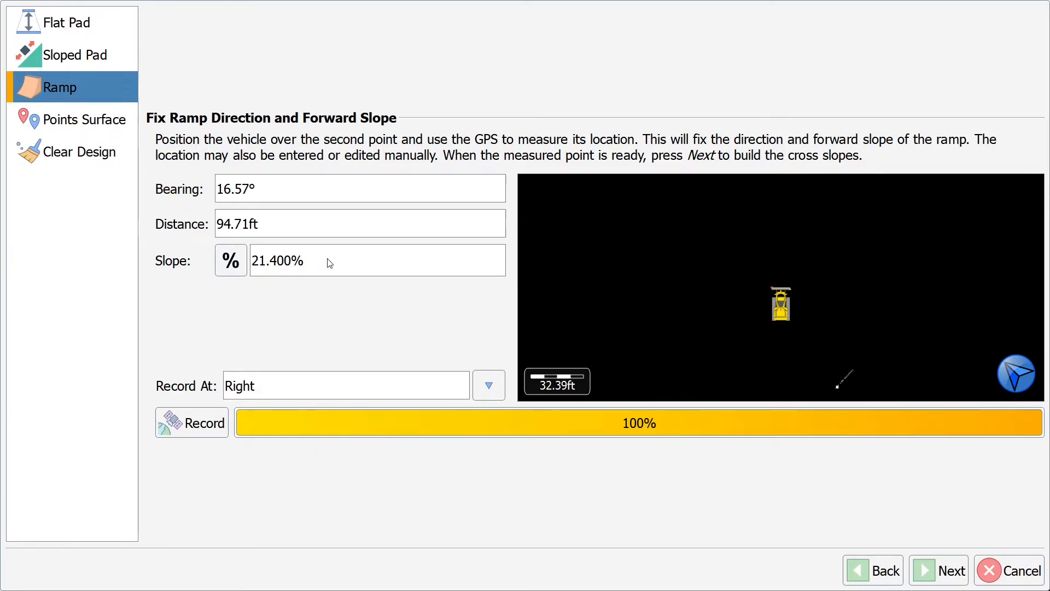
# Step: Replace the measured forward slope with -2.000% (94.71ft at 16.57°) and continue to lanes
pyautogui.moveTo(328, 259); pyautogui.dragTo(211, 254)
pyautogui.click(586, 281)
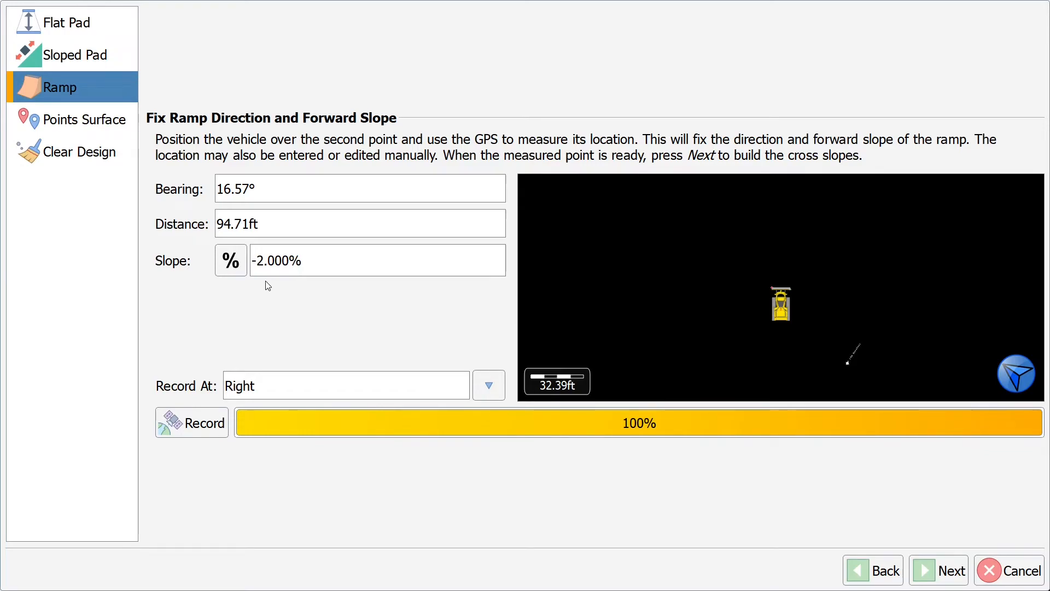
pyautogui.click(939, 571)
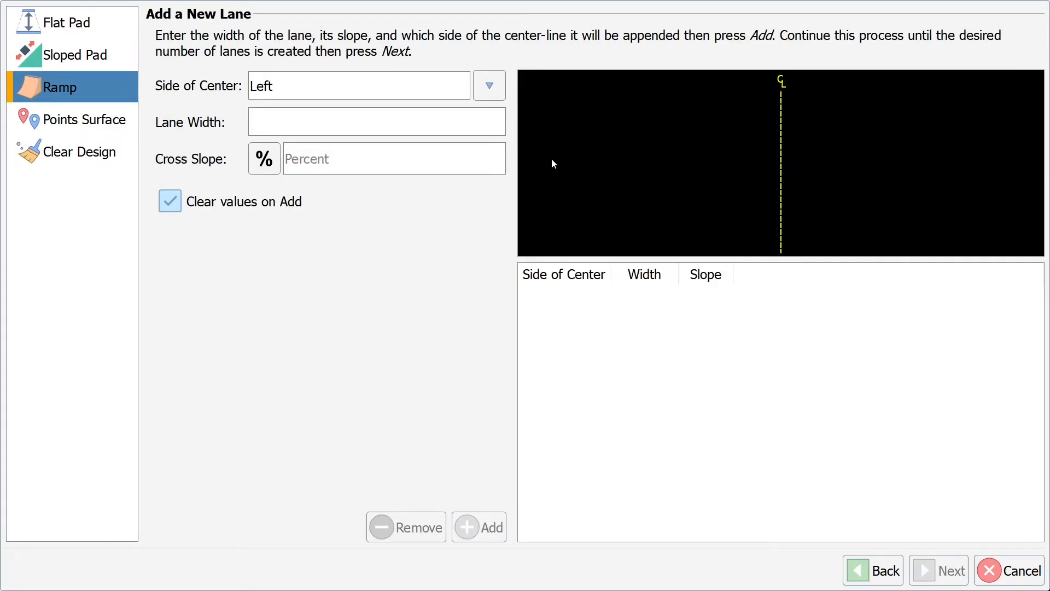
# Step: Add 5.00ft flat lanes at 0% cross slope on both sides of center
pyautogui.click(495, 87)
pyautogui.click(492, 300)
pyautogui.click(340, 135)
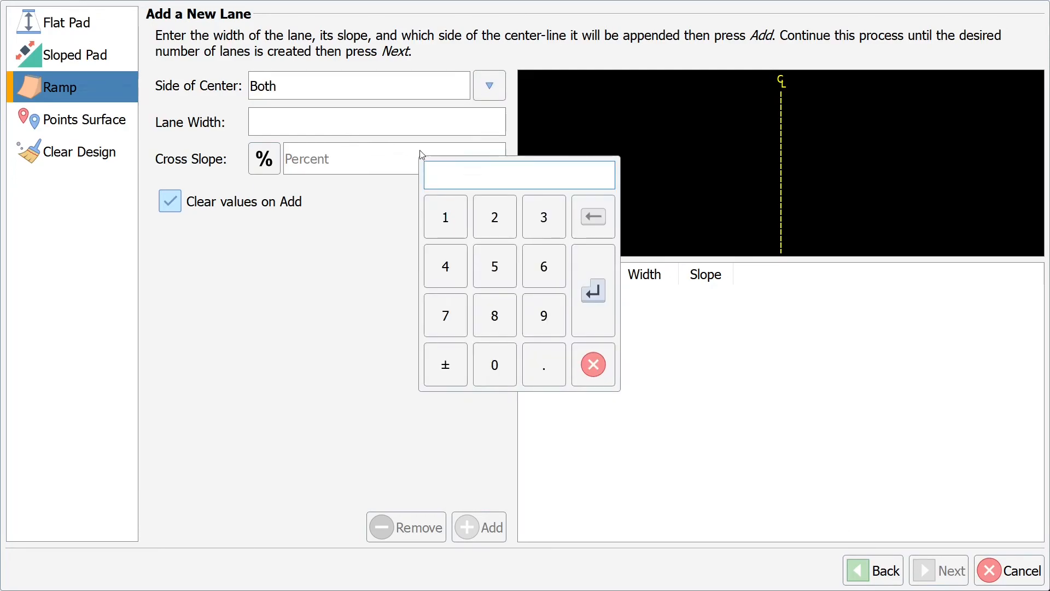
pyautogui.write('5')
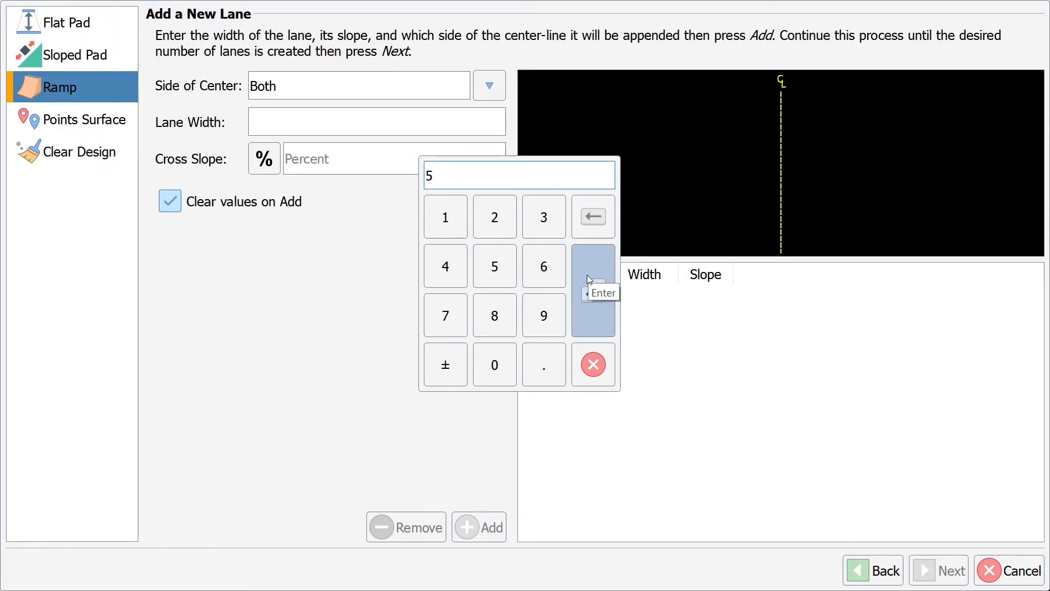
pyautogui.click(586, 275)
pyautogui.click(307, 168)
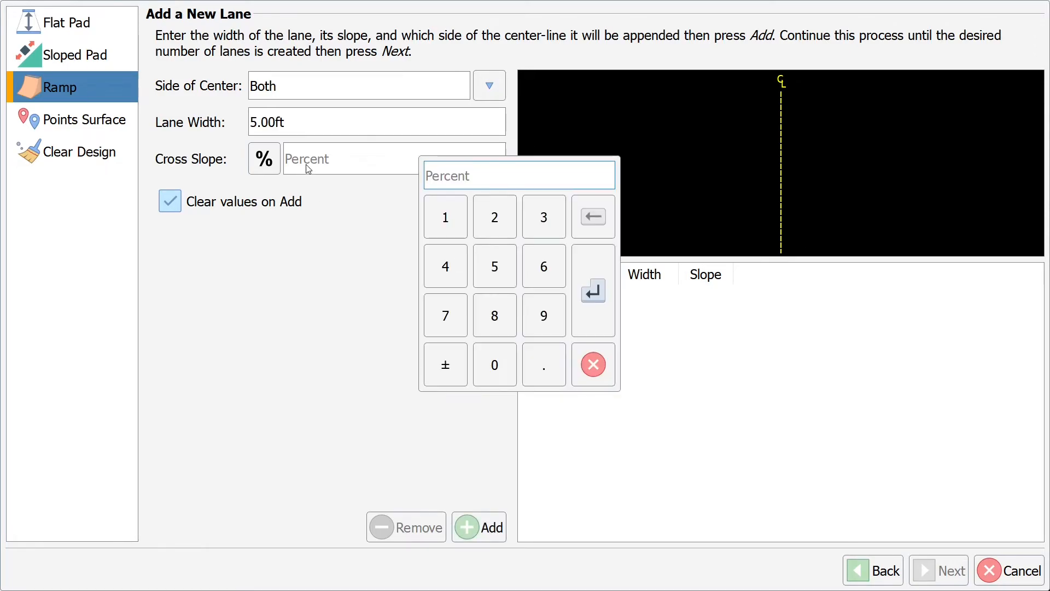
pyautogui.write('0')
pyautogui.click(593, 291)
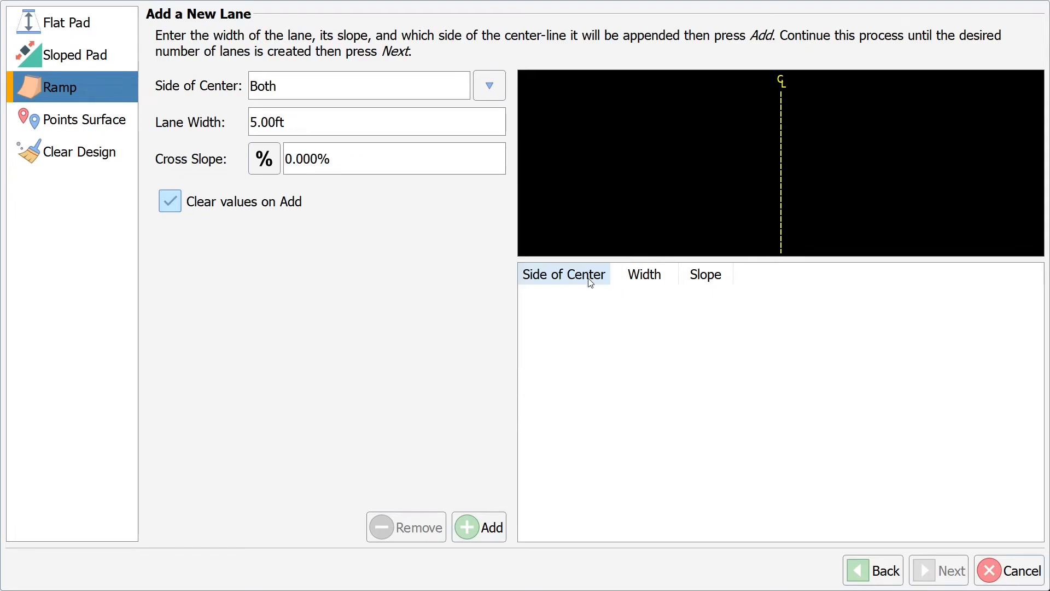
pyautogui.click(475, 523)
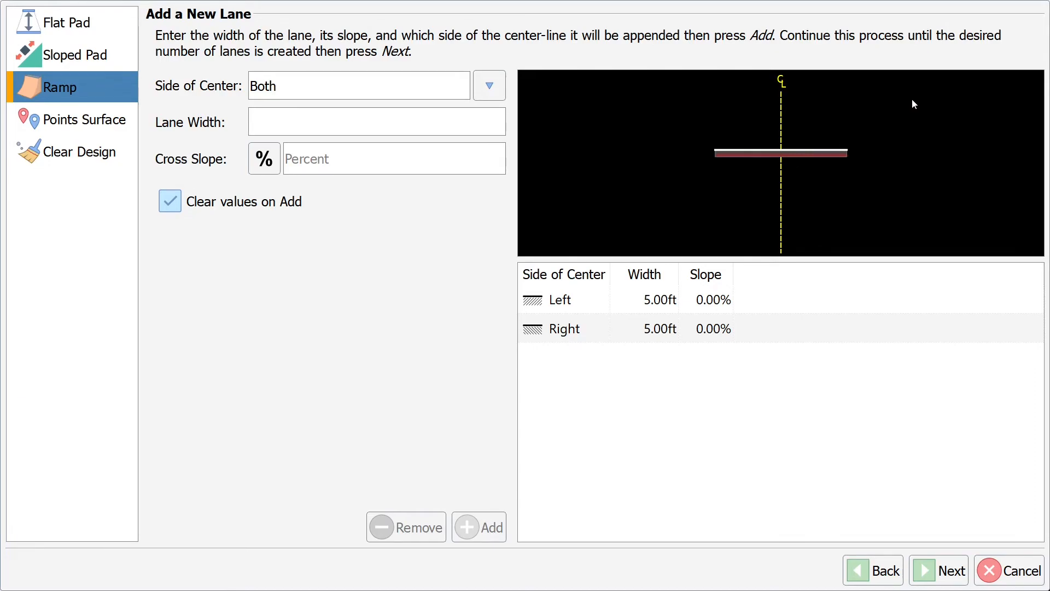
# Step: Add 15.00ft side slopes at 1.5:1 on both sides and finish the Trench ramp
pyautogui.click(332, 127)
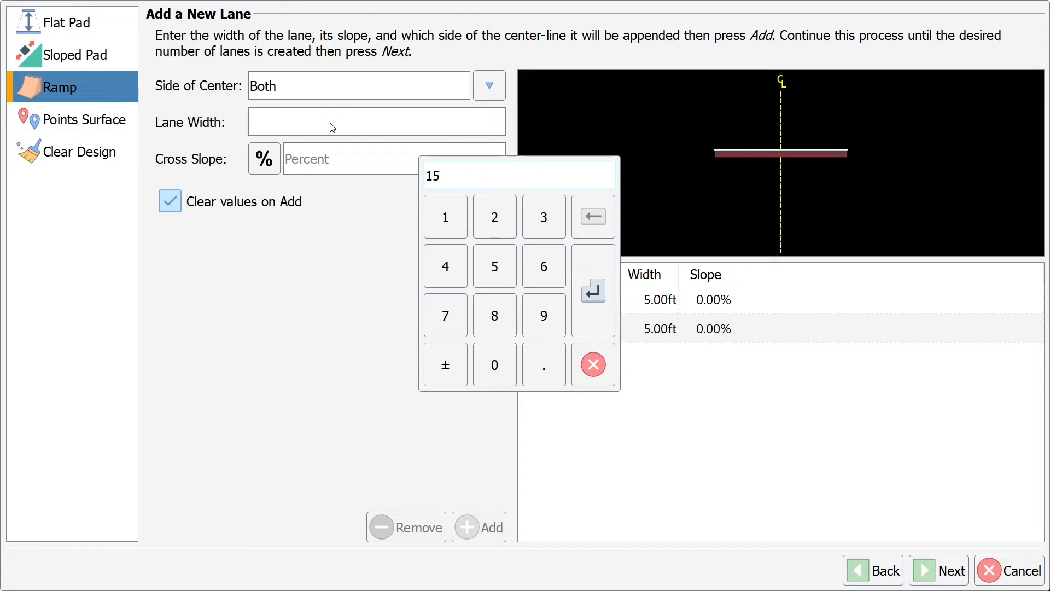
pyautogui.click(599, 287)
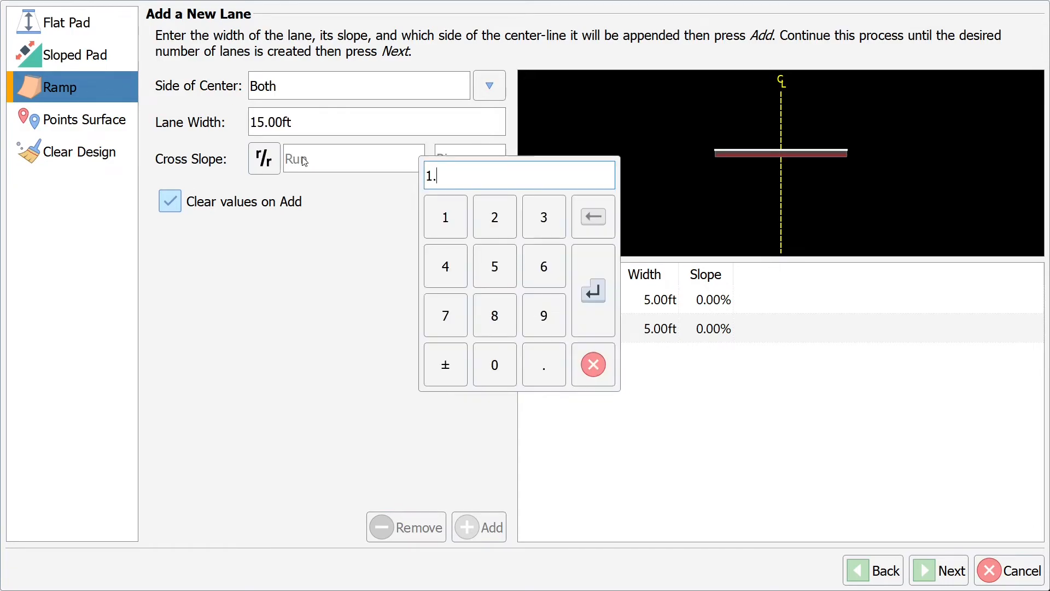
pyautogui.click(593, 290)
pyautogui.click(470, 159)
pyautogui.click(445, 217)
pyautogui.click(593, 290)
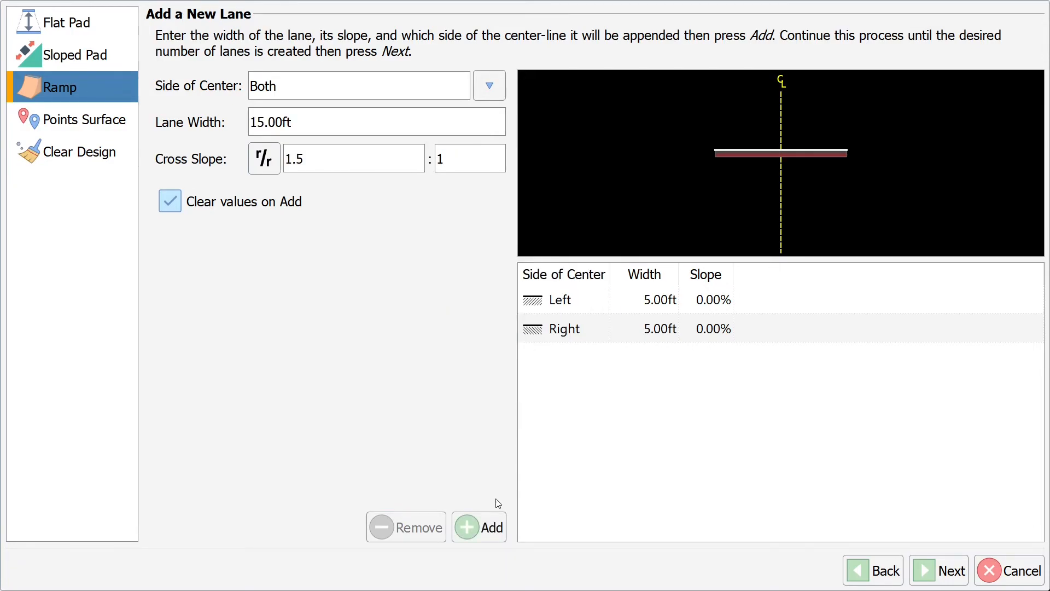
pyautogui.click(485, 528)
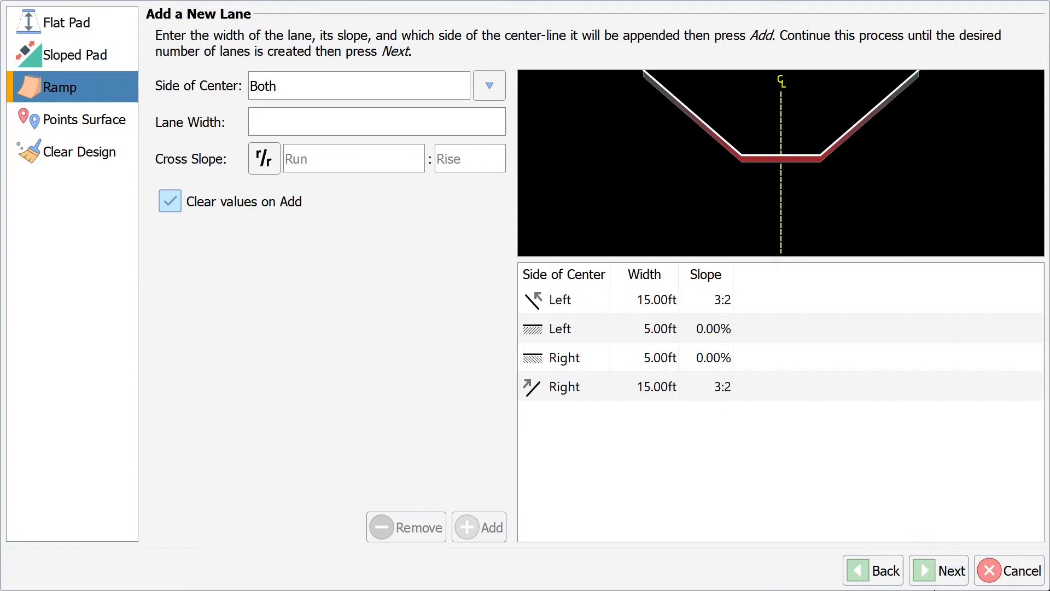
pyautogui.click(938, 571)
pyautogui.click(936, 583)
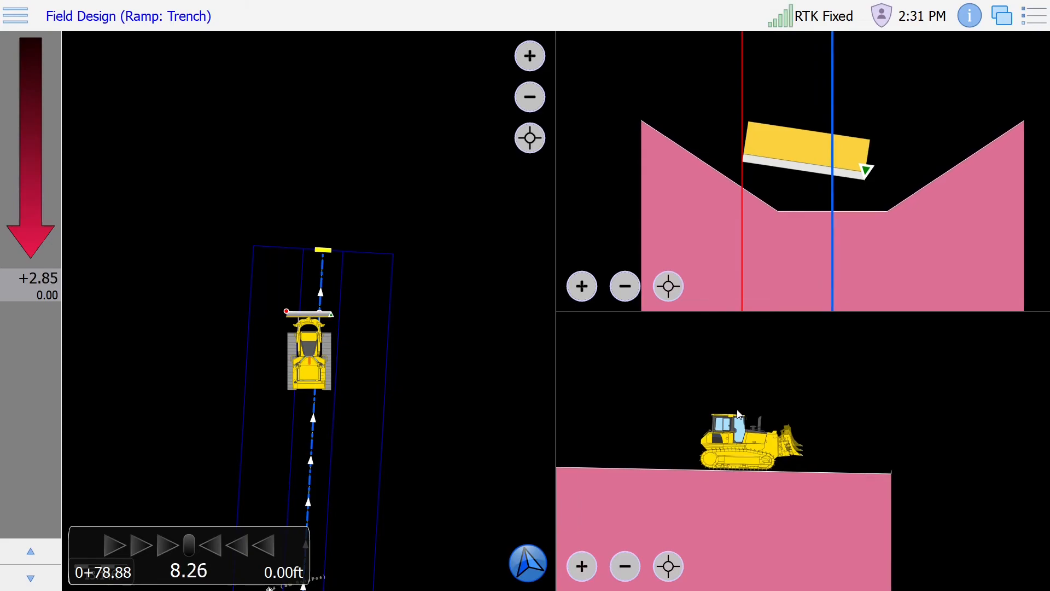
# Step: Open the saved Maricopa job from the main menu
pyautogui.click(12, 11)
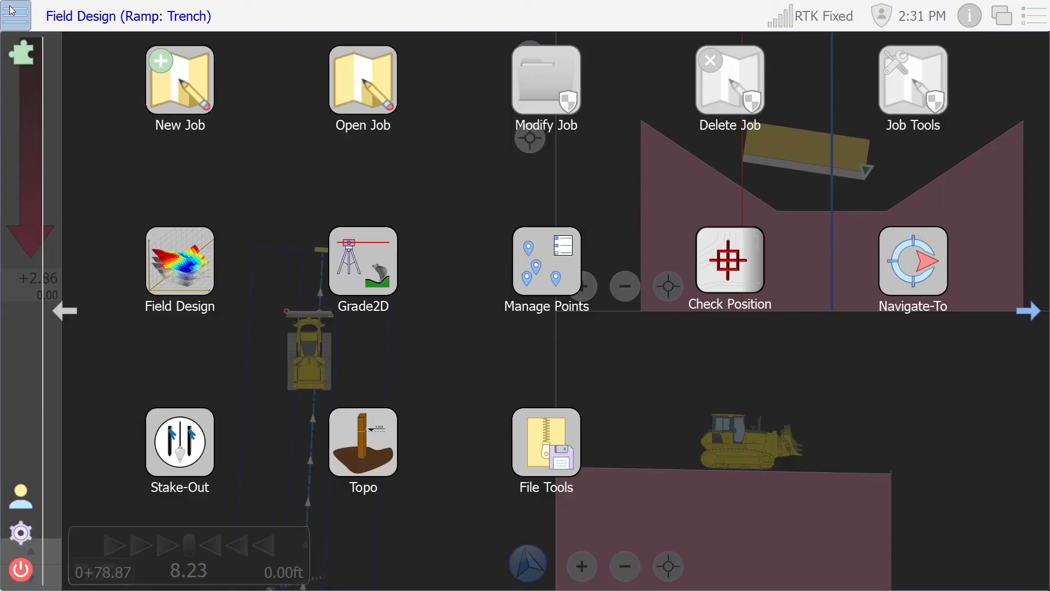
pyautogui.click(375, 78)
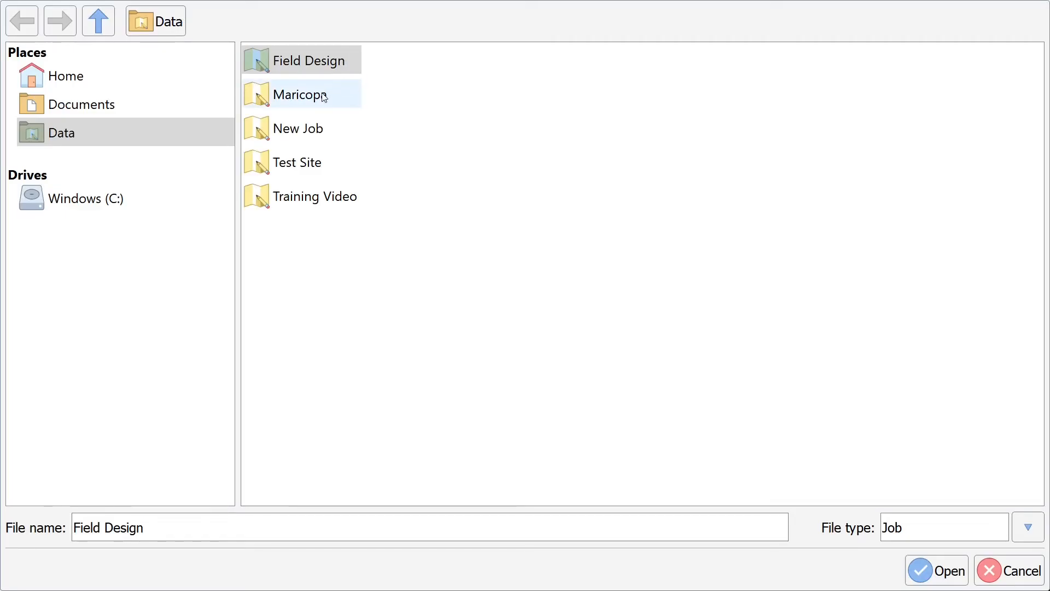
pyautogui.click(329, 92)
pyautogui.click(936, 570)
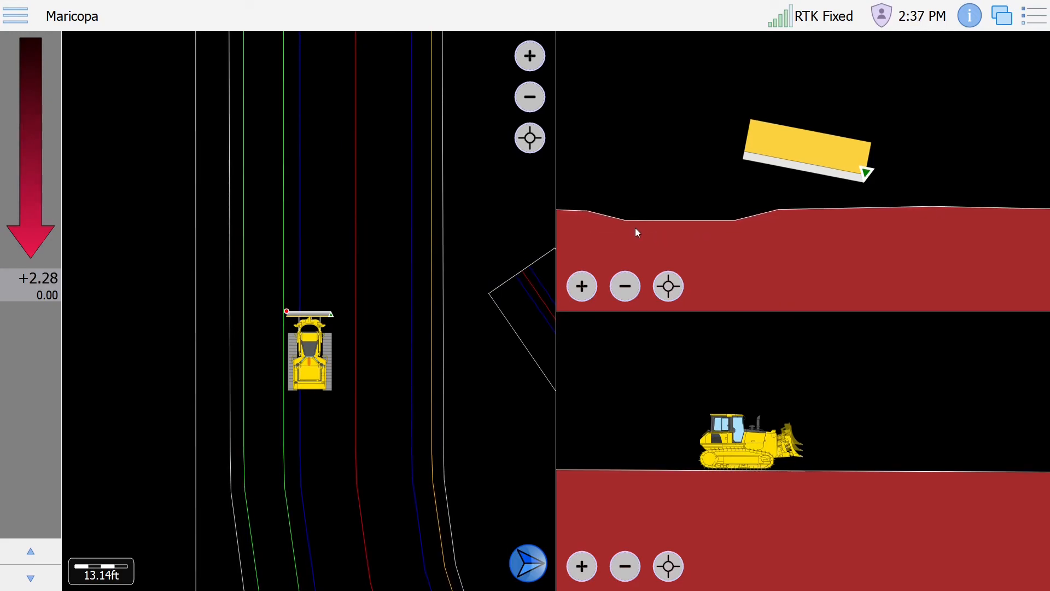
# Step: Start a new Field Design ramp named 'redesign ditch'
pyautogui.click(4, 29)
pyautogui.click(156, 251)
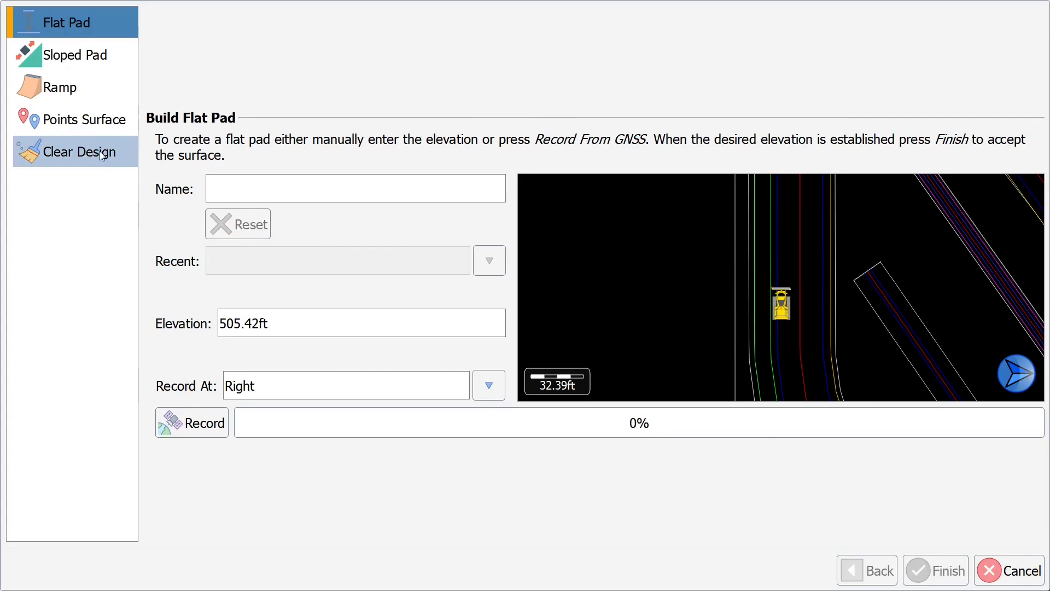
pyautogui.click(51, 90)
pyautogui.click(282, 172)
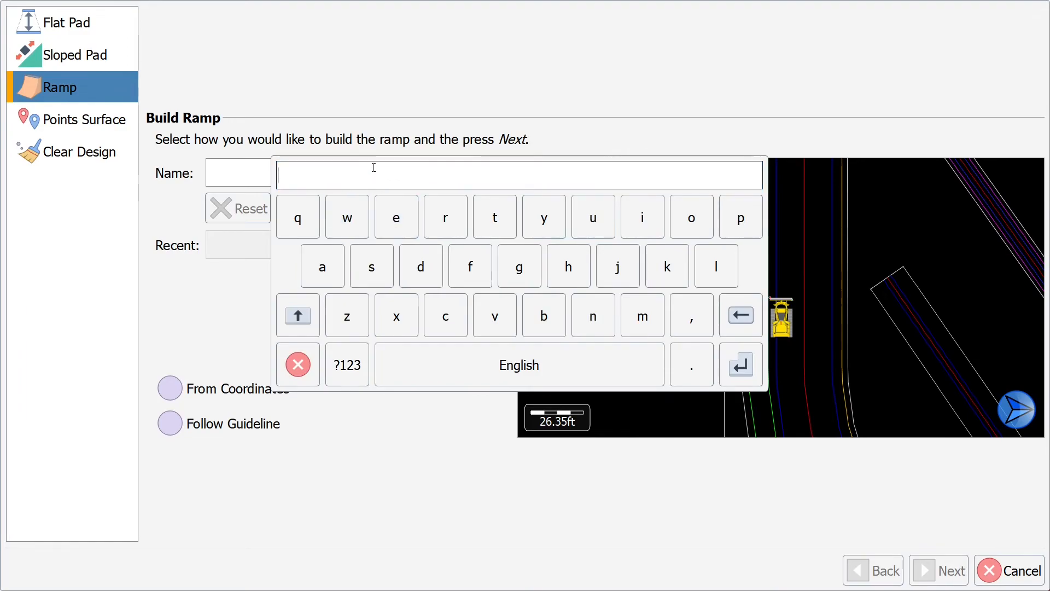
pyautogui.write('redesign ditch')
pyautogui.press('Return')
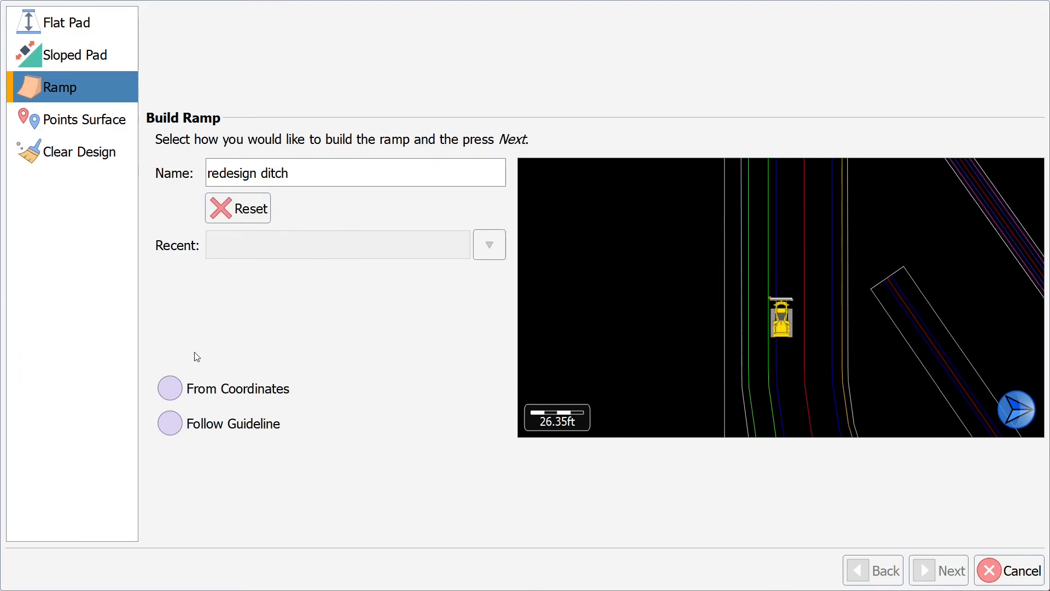
# Step: Make the ramp follow the SHLD shoulder guideline
pyautogui.click(169, 427)
pyautogui.click(939, 570)
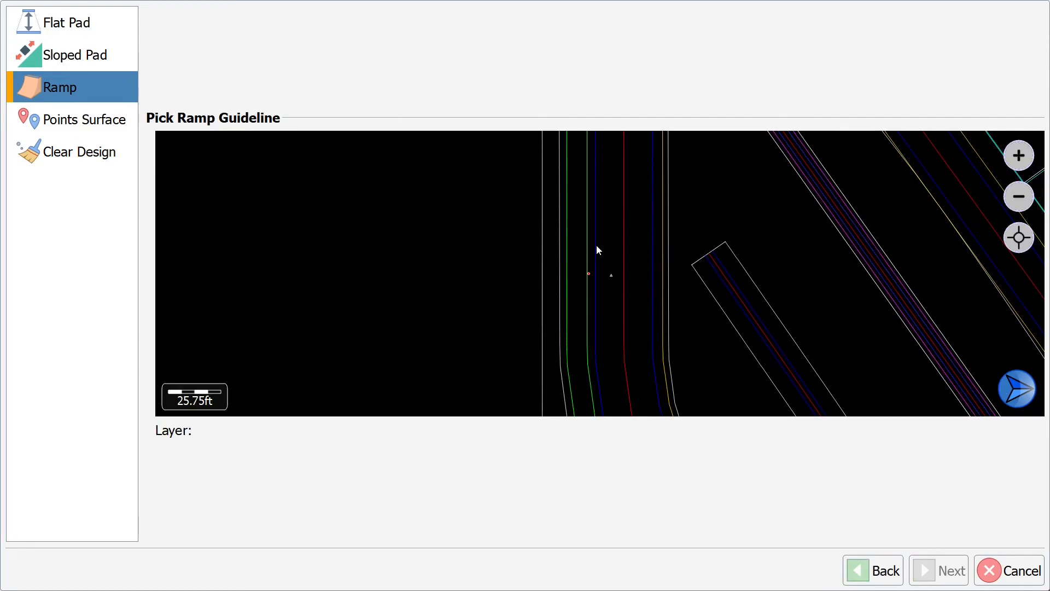
pyautogui.click(596, 246)
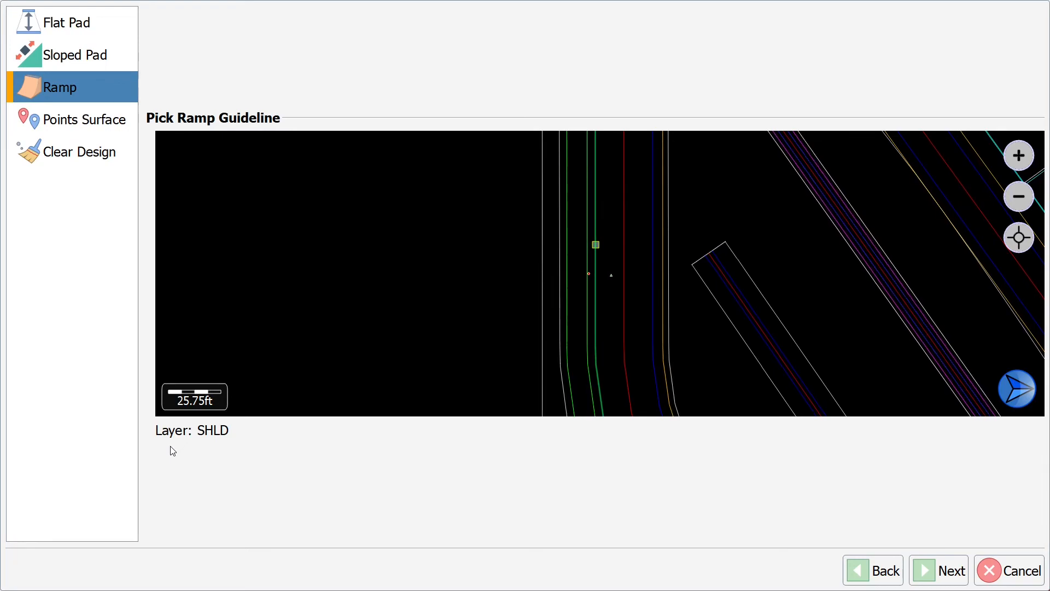
pyautogui.click(934, 579)
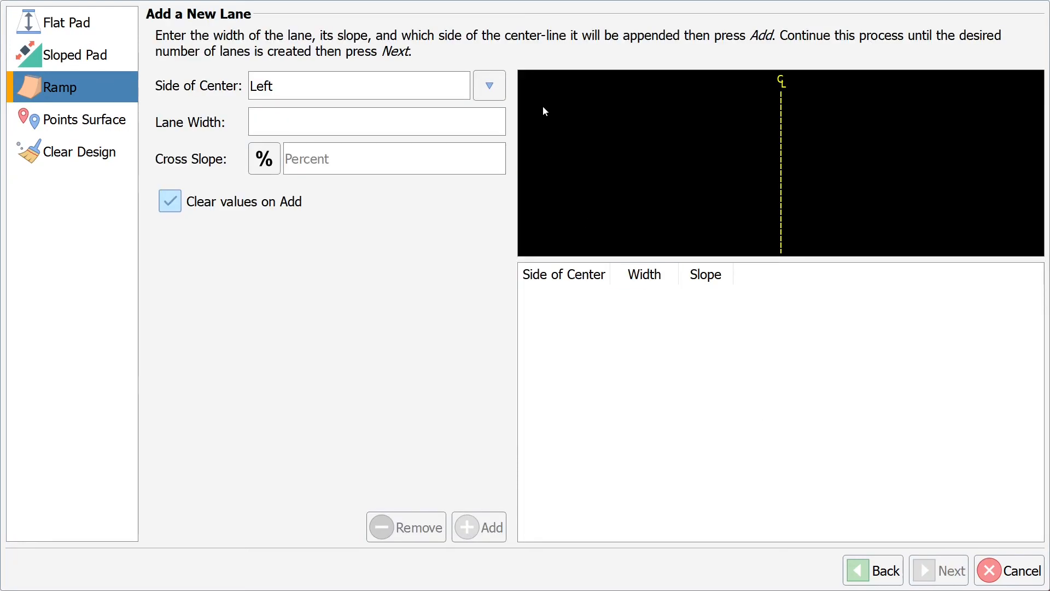
# Step: Add a 10ft right-side lane sloping -2:1 as run:rise
pyautogui.click(492, 83)
pyautogui.click(487, 251)
pyautogui.click(340, 128)
pyautogui.write('10')
pyautogui.press('Return')
pyautogui.click(268, 164)
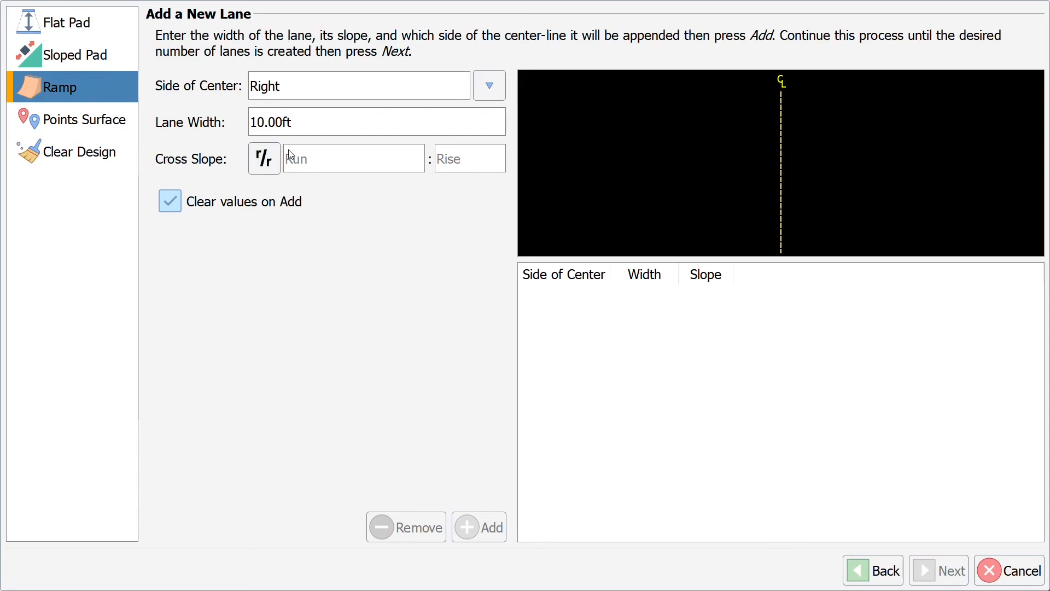
pyautogui.click(309, 168)
pyautogui.write('-2')
pyautogui.click(588, 290)
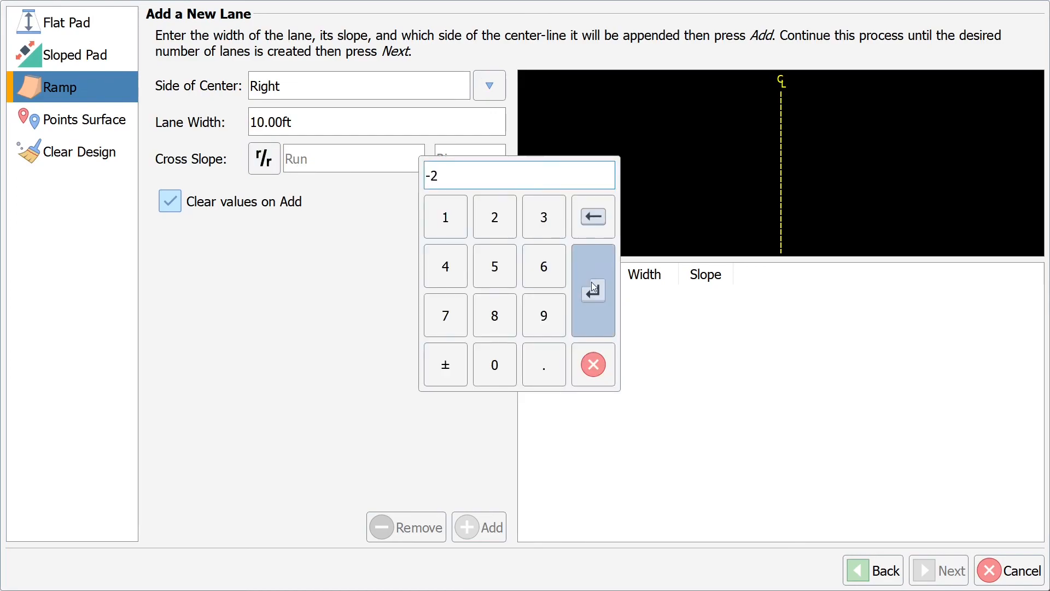
pyautogui.click(463, 163)
pyautogui.write('1')
pyautogui.click(579, 285)
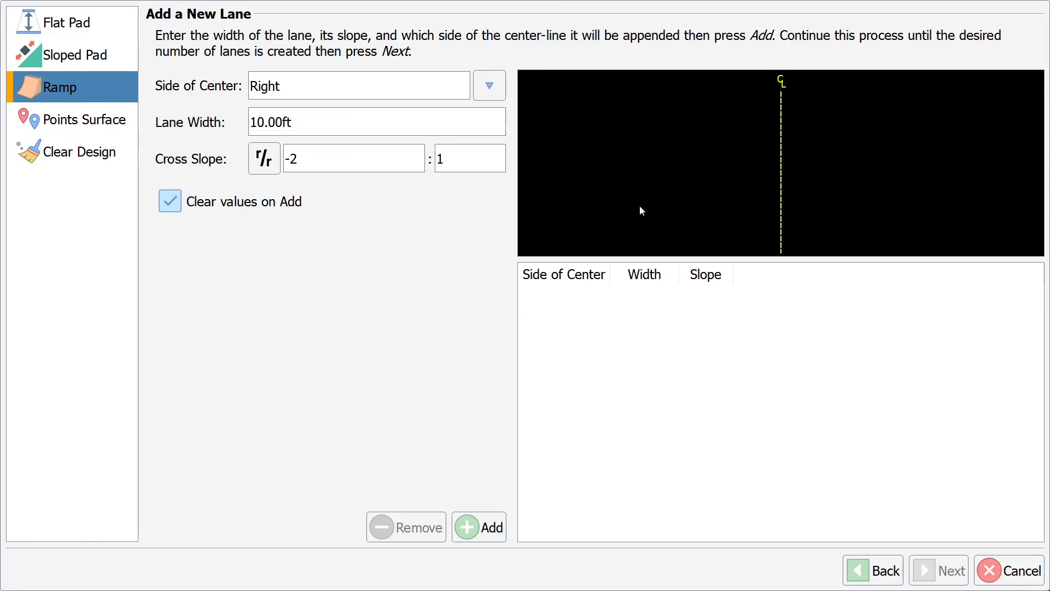
pyautogui.click(490, 520)
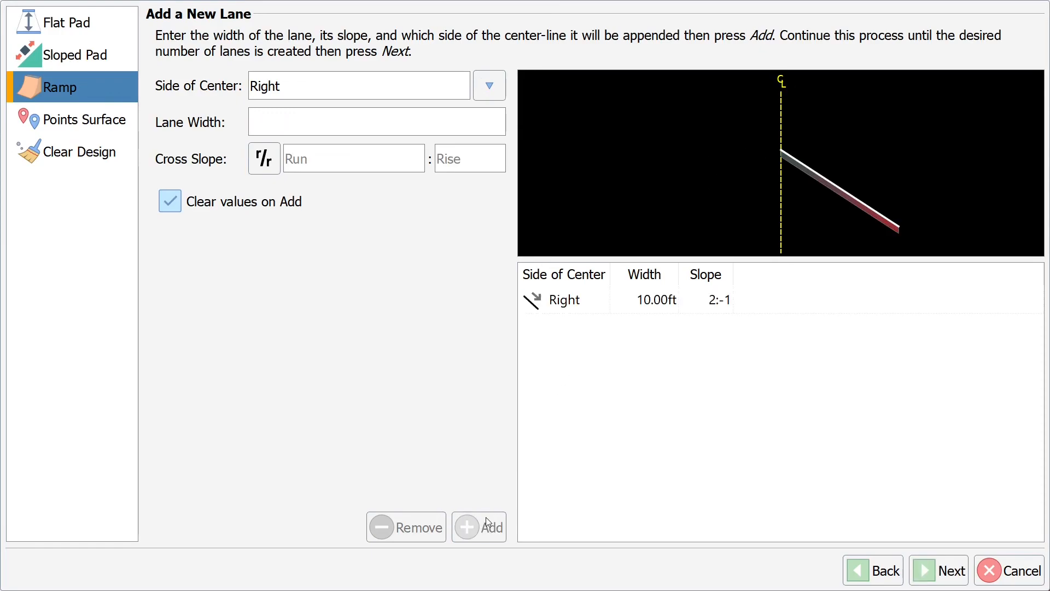
# Step: Add a second 10ft lane at 2:1 to complete the V-ditch, then finish the ramp
pyautogui.click(274, 124)
pyautogui.write('10')
pyautogui.press('Return')
pyautogui.click(357, 157)
pyautogui.write('2')
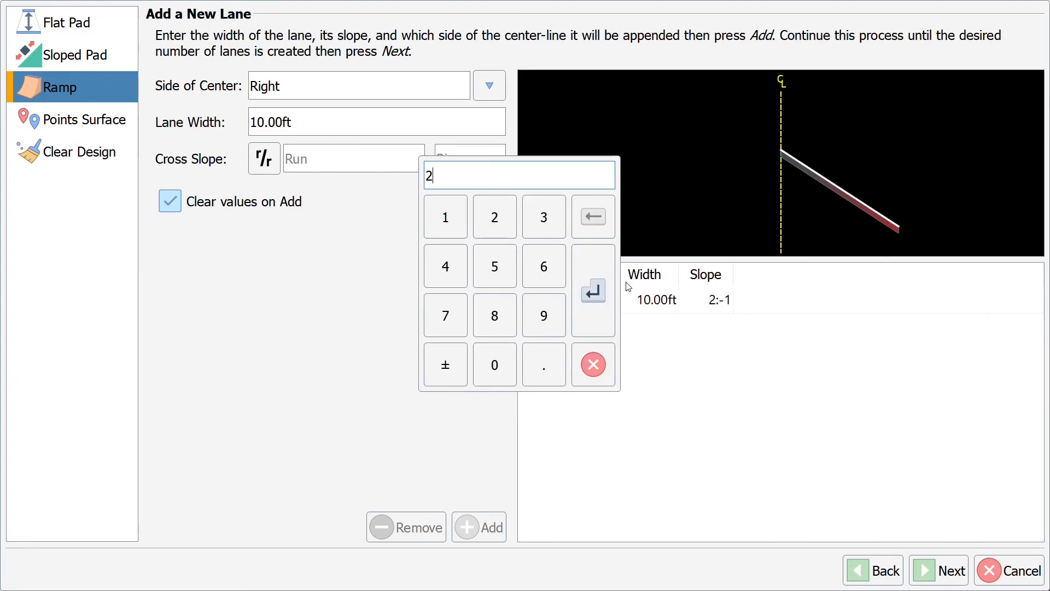
pyautogui.click(593, 290)
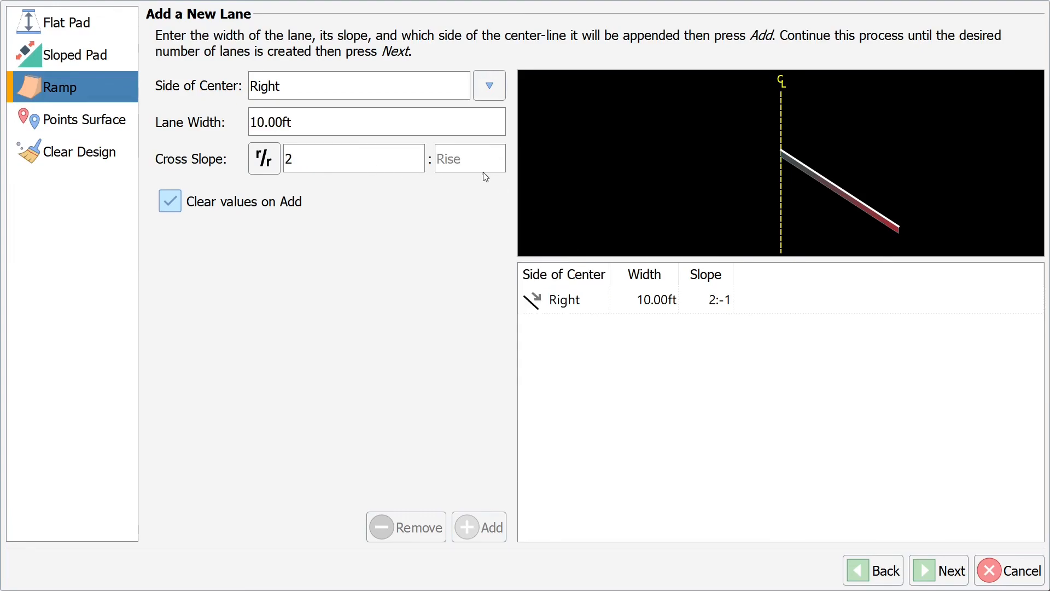
pyautogui.click(476, 163)
pyautogui.write('1')
pyautogui.click(590, 292)
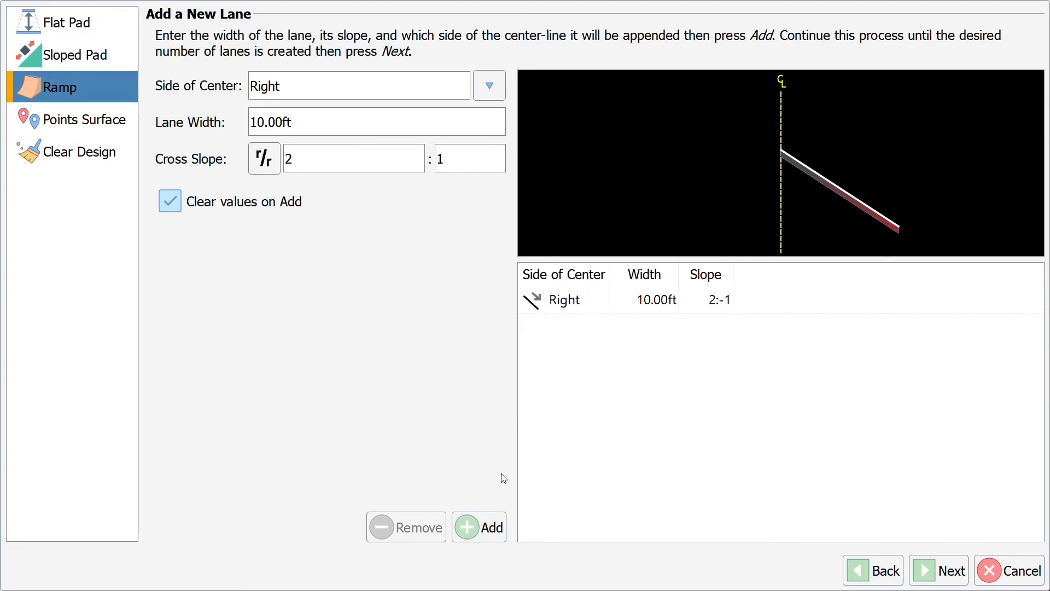
pyautogui.click(480, 520)
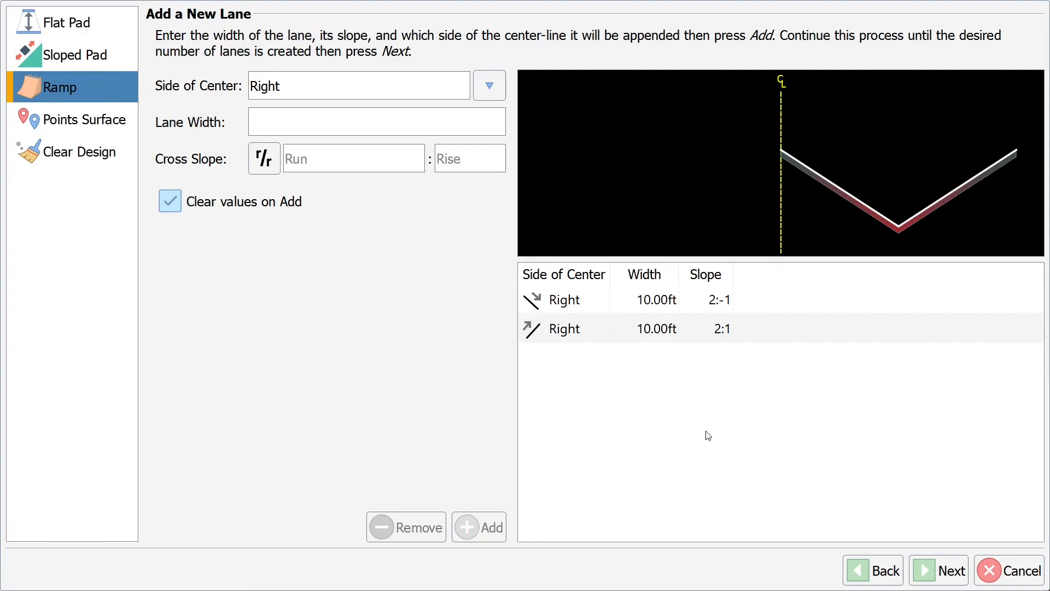
pyautogui.click(951, 574)
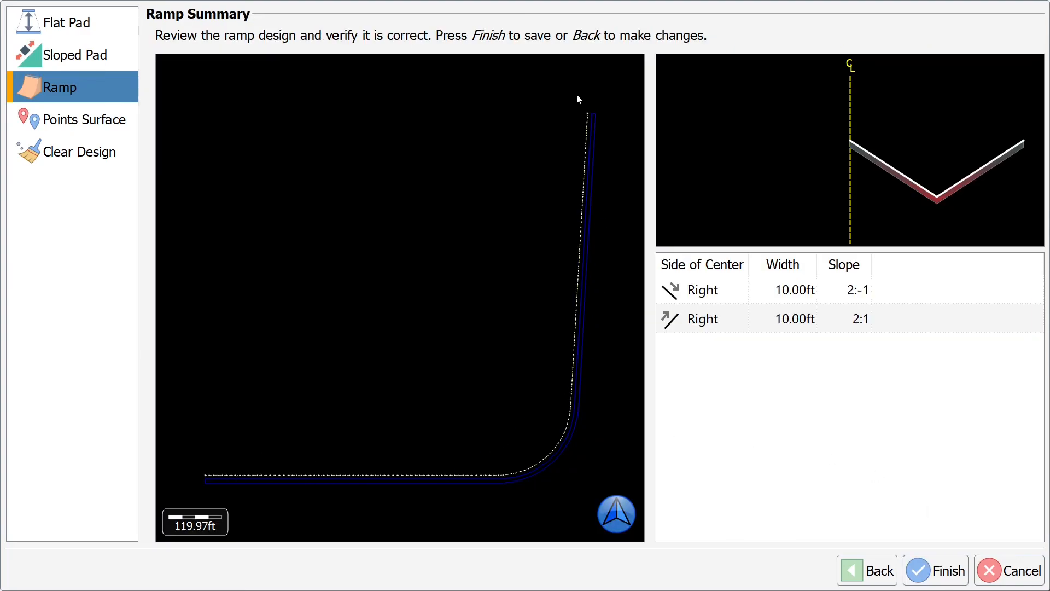
pyautogui.click(921, 571)
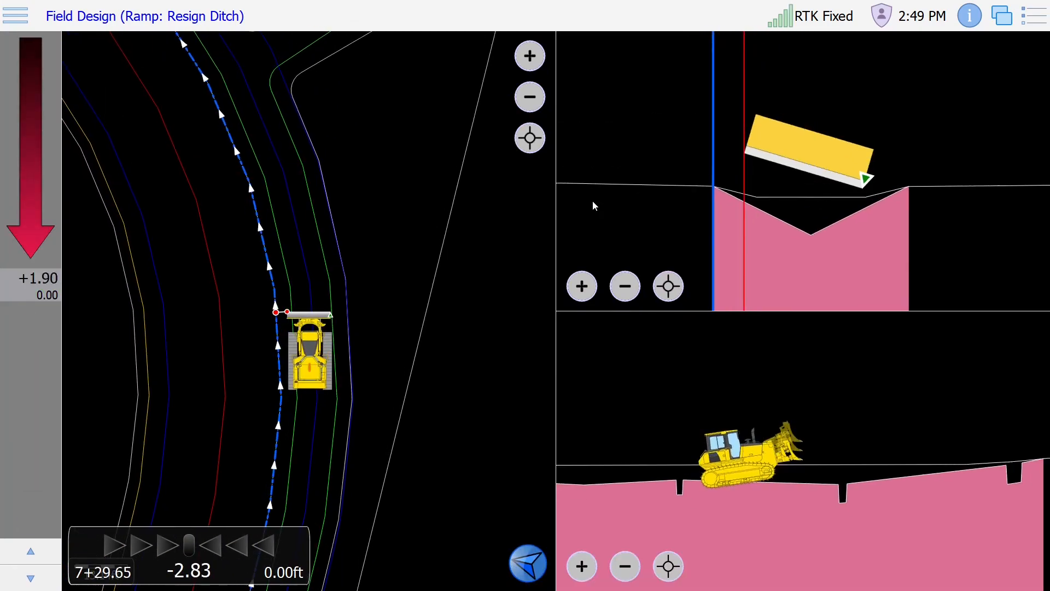
# Step: Reopen Field Design from the main menu and choose to build a points surface
pyautogui.click(31, 16)
pyautogui.click(186, 262)
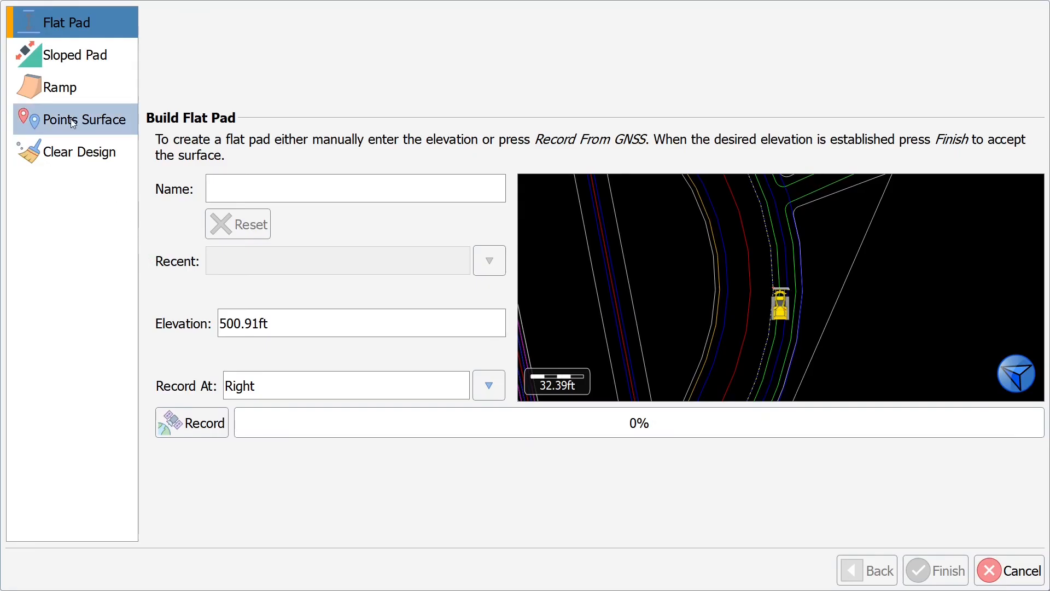
pyautogui.click(70, 120)
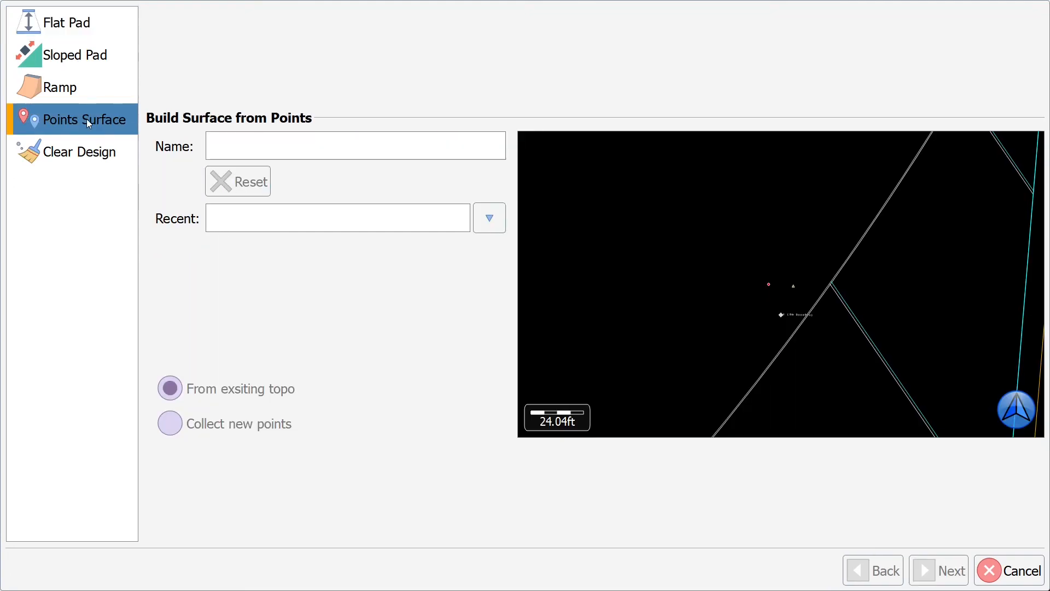
# Step: Name the surface 'Existing' and load Existing Ground.topo as its point file
pyautogui.click(268, 145)
pyautogui.write('Existing')
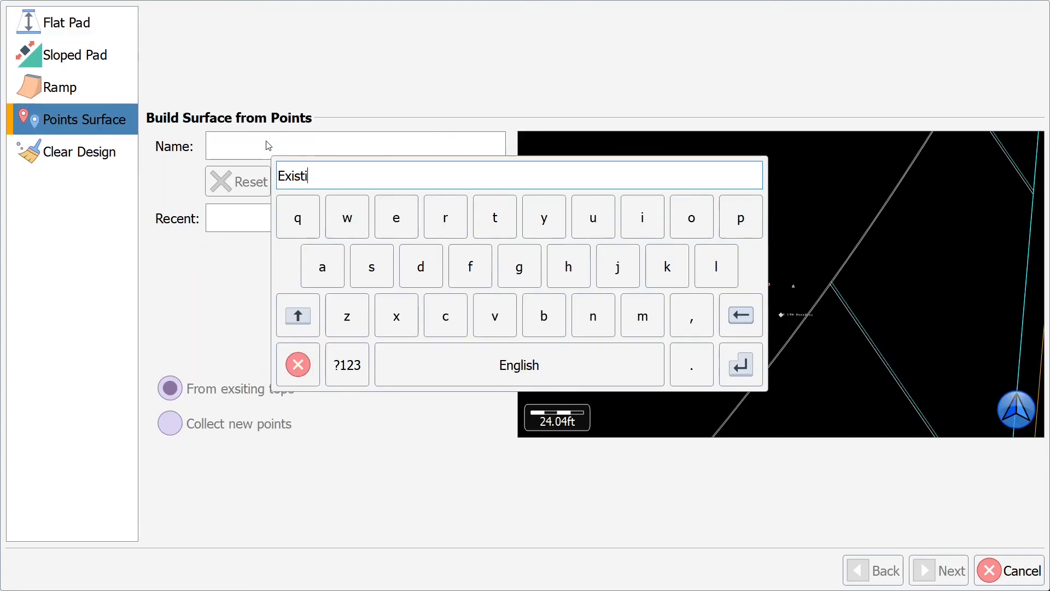
pyautogui.press('Return')
pyautogui.click(938, 570)
pyautogui.click(1025, 146)
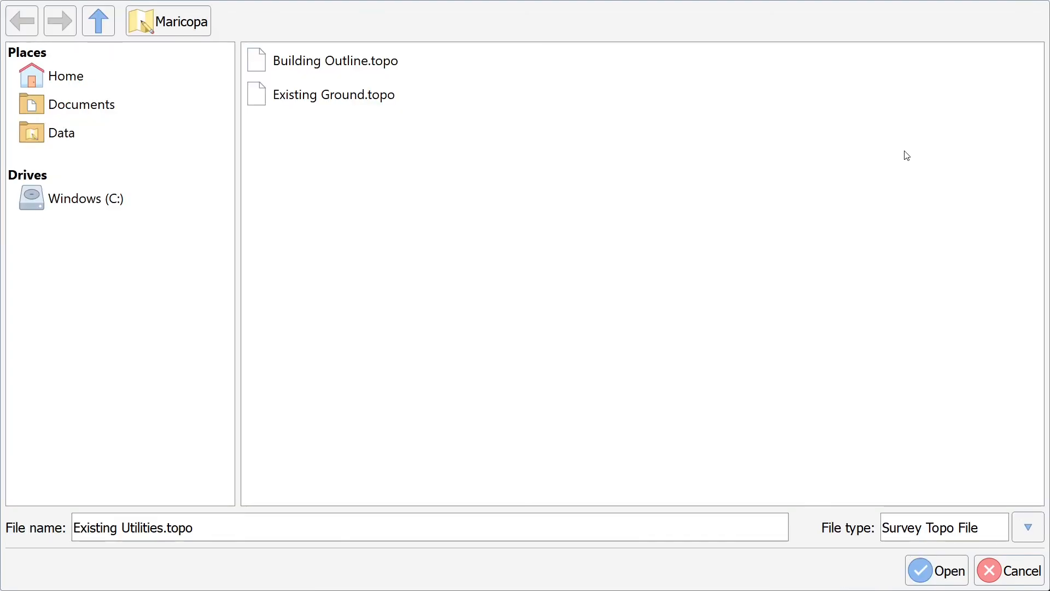
pyautogui.click(335, 104)
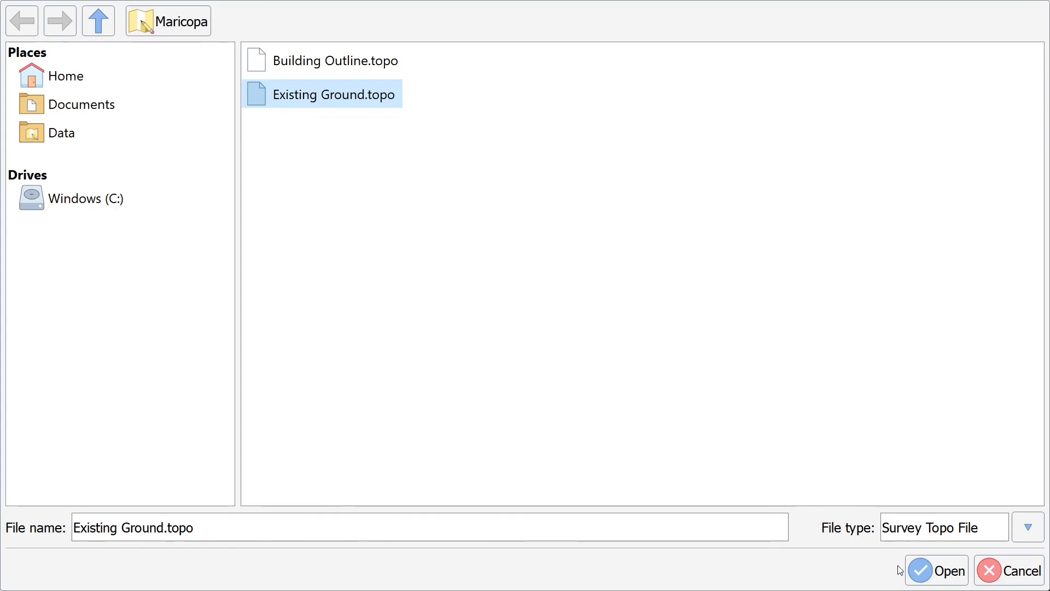
pyautogui.click(932, 571)
# Step: Check the boundary points in the preview, finish the surface, and open Grading Setup
pyautogui.moveTo(573, 254); pyautogui.dragTo(500, 434)
pyautogui.moveTo(510, 273); pyautogui.dragTo(478, 335)
pyautogui.moveTo(461, 235); pyautogui.dragTo(463, 185)
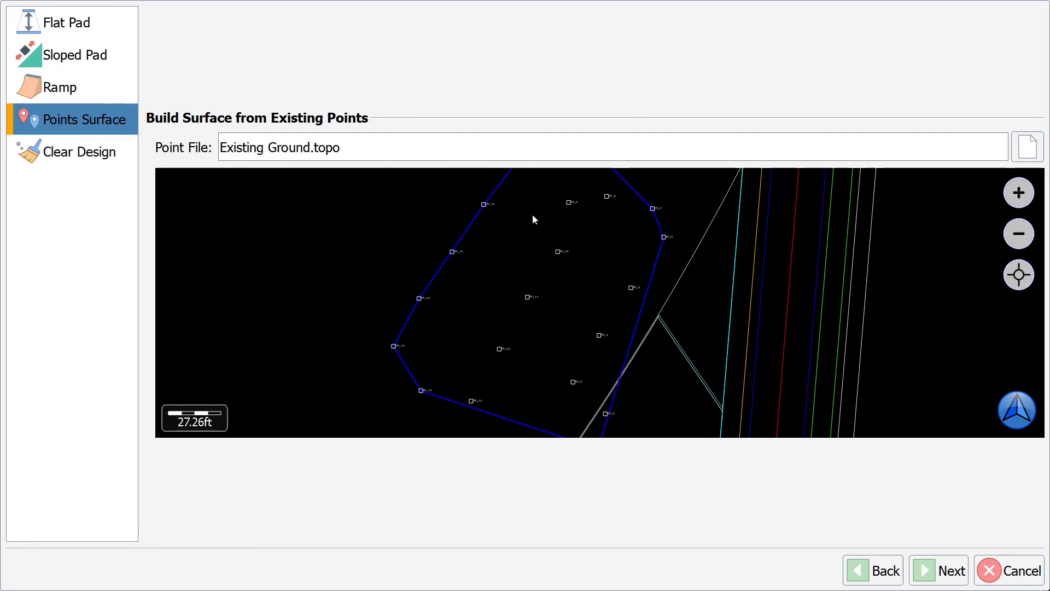
pyautogui.moveTo(659, 361); pyautogui.dragTo(660, 246)
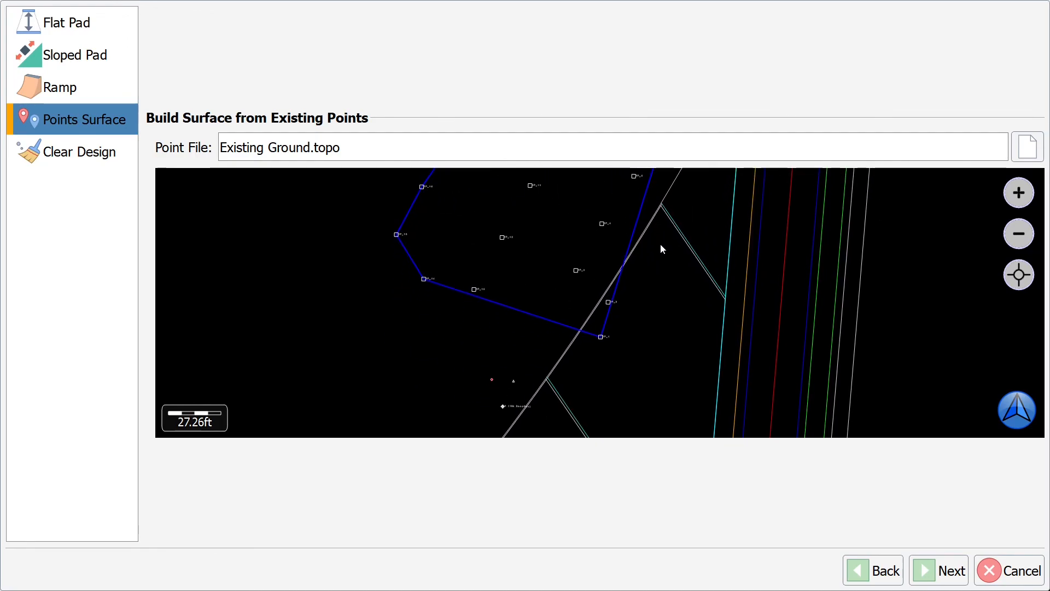
pyautogui.click(931, 571)
pyautogui.click(930, 572)
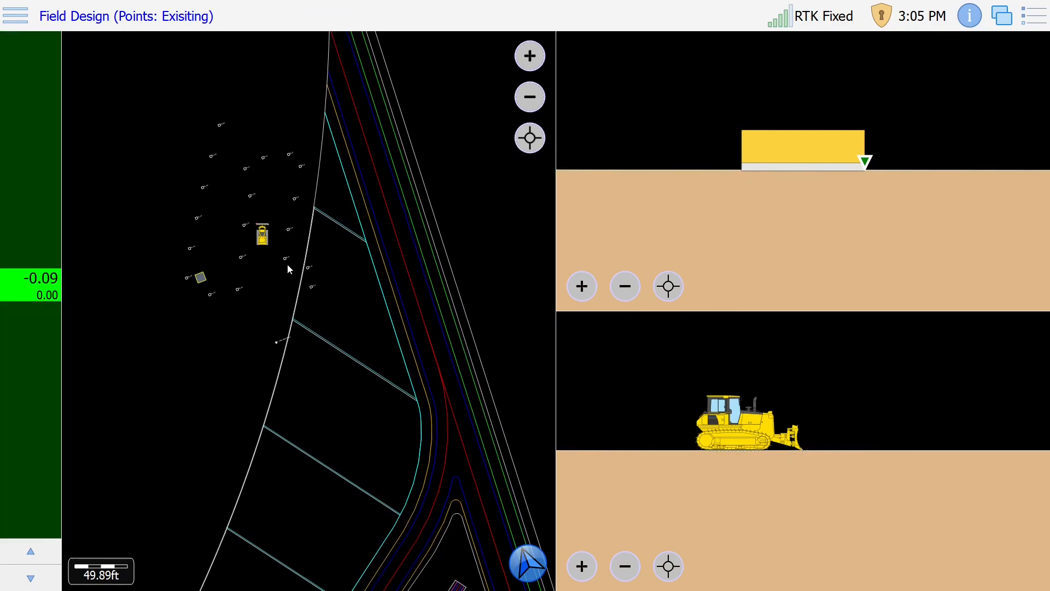
pyautogui.click(17, 189)
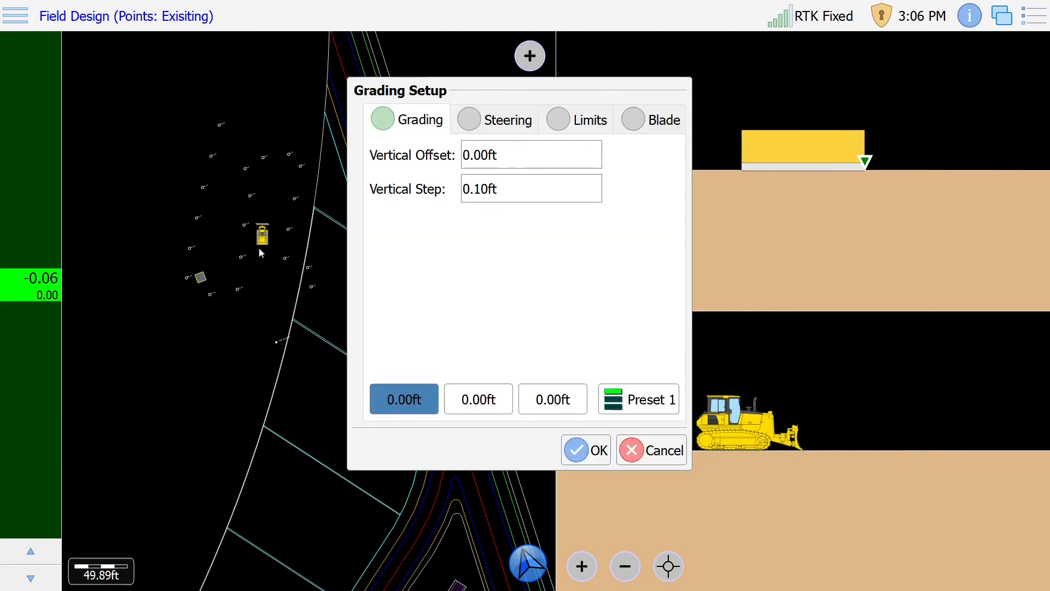